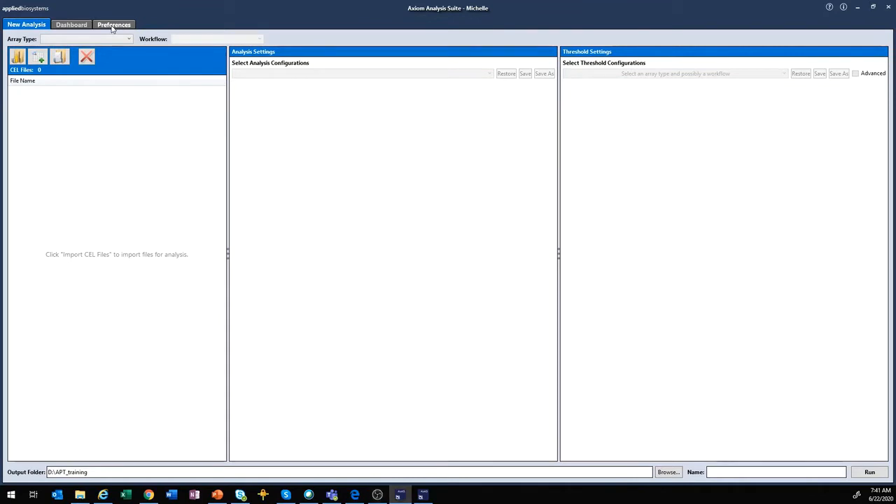
- Open Preferences to view the library folder location and viewer settings
left_click(112, 26)
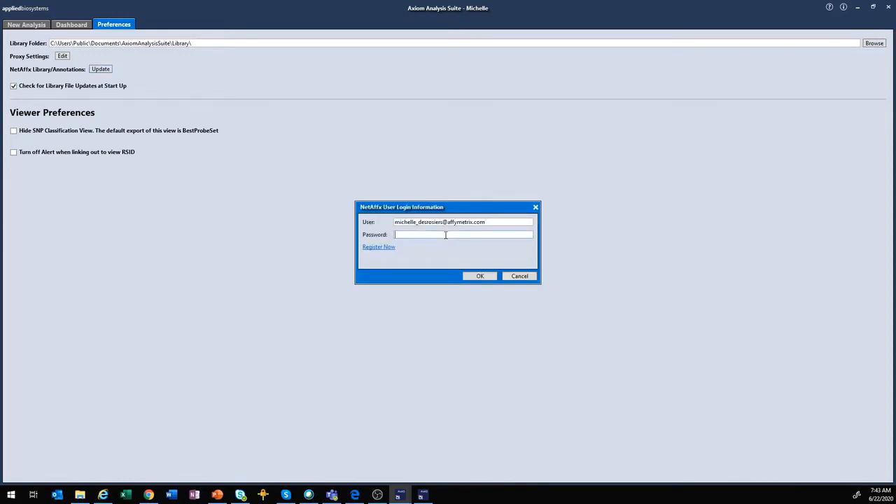
- Enter the NetAffx account password in the login dialog
type("*****")
- Log in to NetAffx and tick Axiom BOS1 Genotyping Array r3 for update
left_click(464, 277)
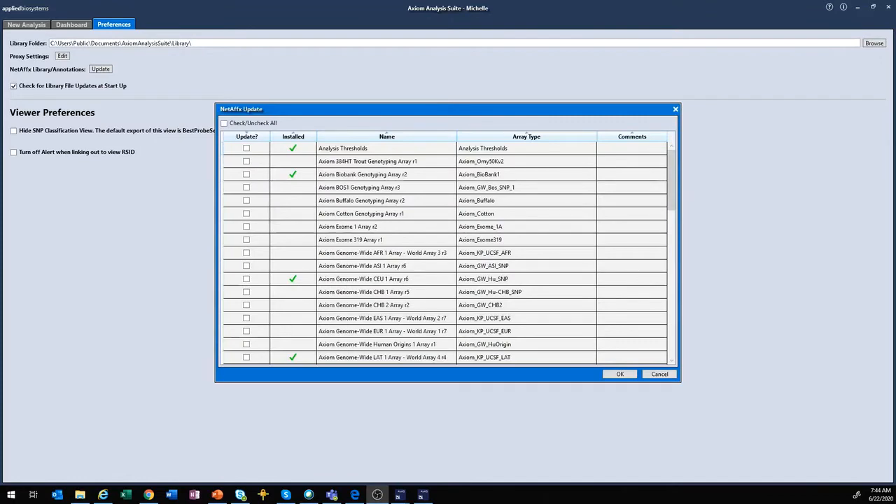
left_click_drag(670, 170, 693, 163)
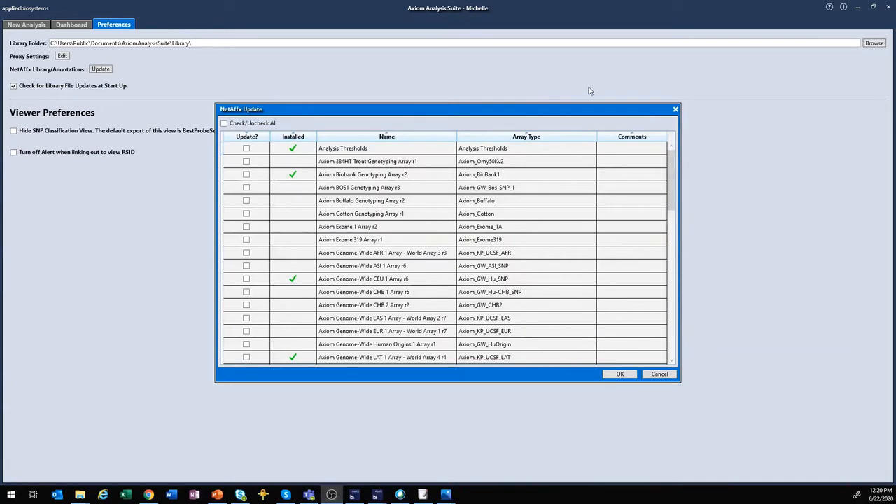
left_click(247, 188)
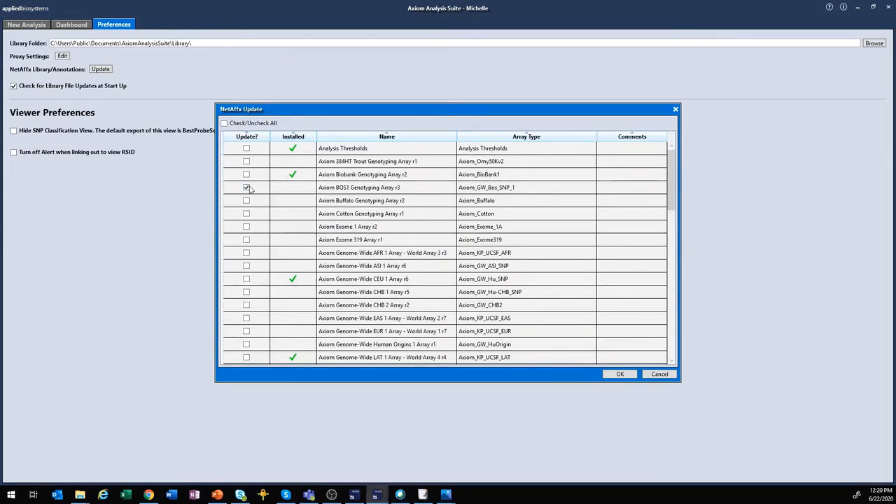
- Confirm the NetAffx update to install the BOS1 Genotyping Array r3 library files
left_click(628, 374)
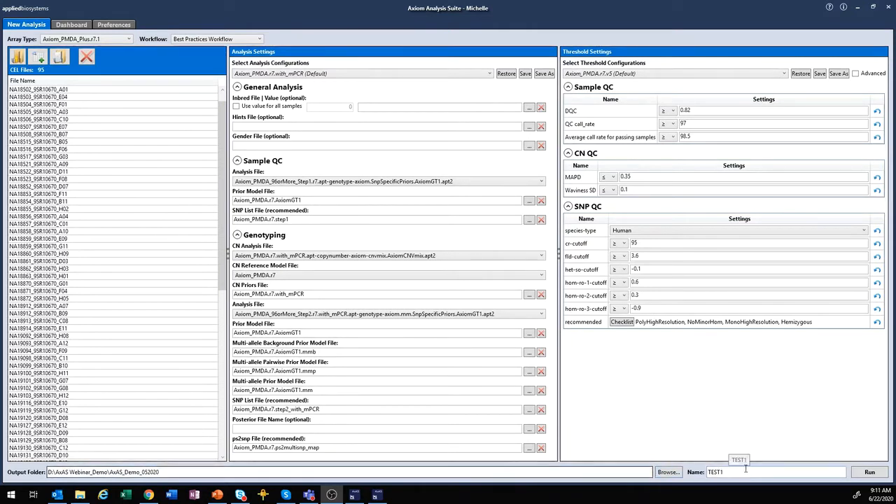
- Run the Best Practices analysis TEST1 on the 95 Axiom_PMDA_Plus.r7.1 CEL files
left_click(868, 473)
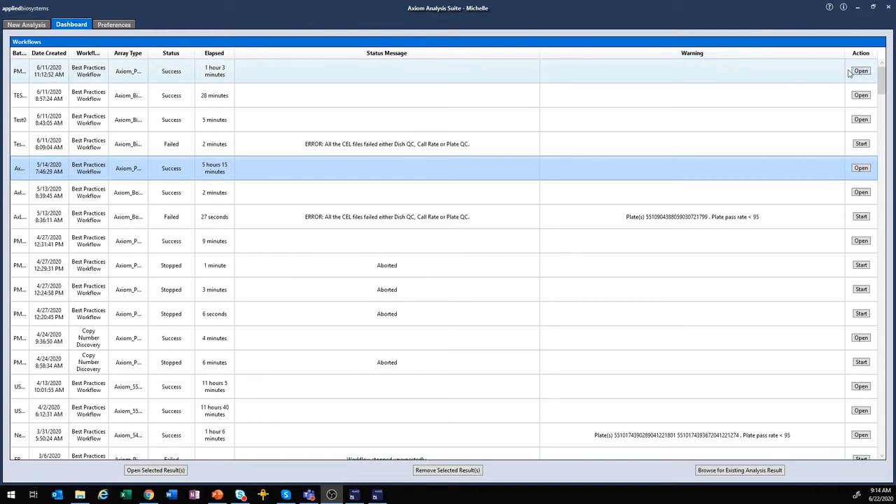
- Open the AxAS_Demo_PMRA_052020 Best Practices workflow result from the Dashboard
left_click(861, 167)
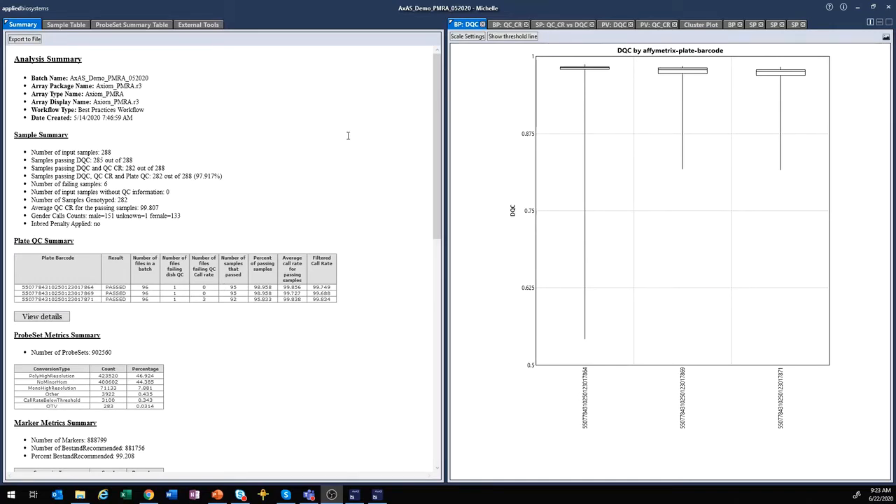
- Scroll through the summary report, then switch to the Sample Table of QC values
left_click_drag(441, 180, 440, 291)
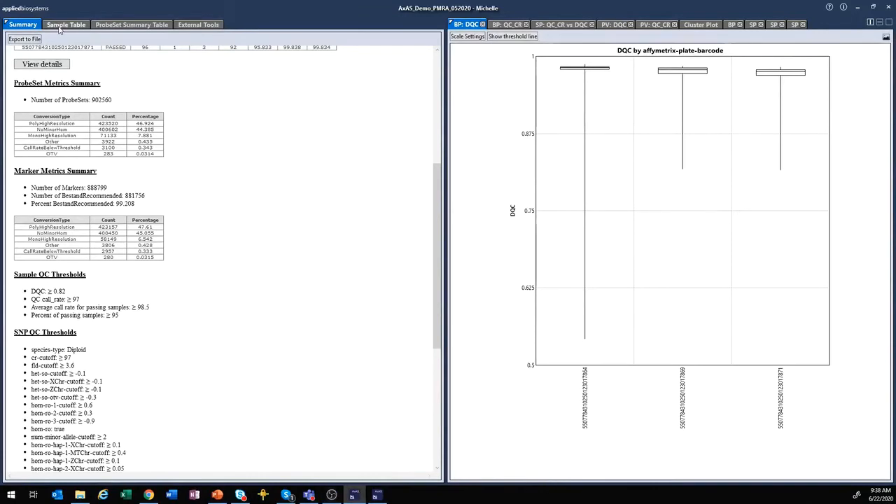
left_click(59, 28)
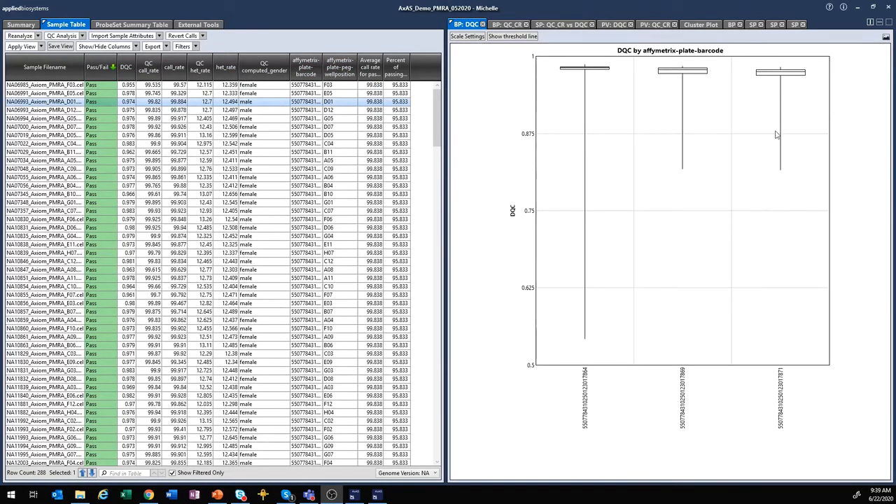
- Choose Scatter Plot from the QC Analysis menu to start a new sample QC plot
left_click(82, 37)
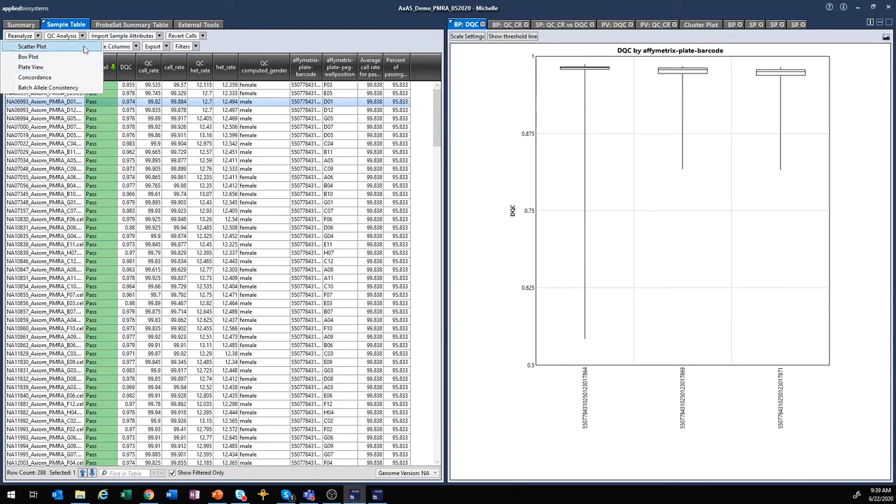
left_click(84, 49)
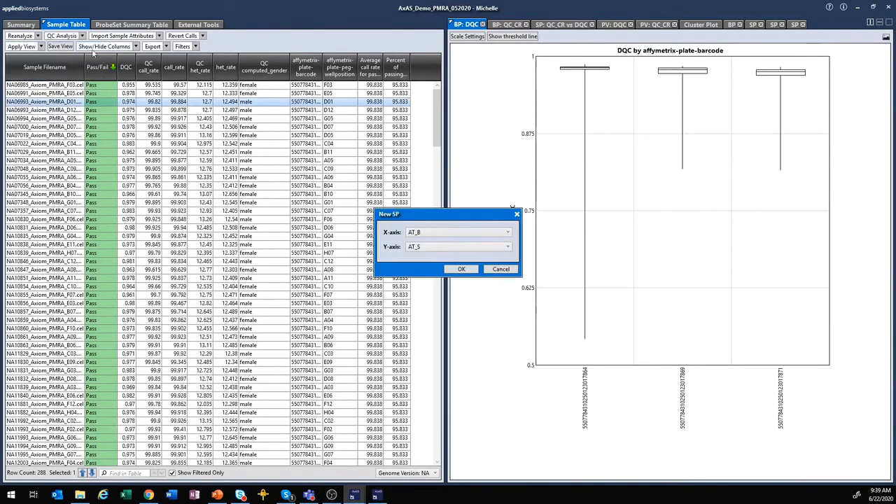
- Set the scatter plot axes to QC call_rate versus CV_GC, then cancel it
left_click(509, 233)
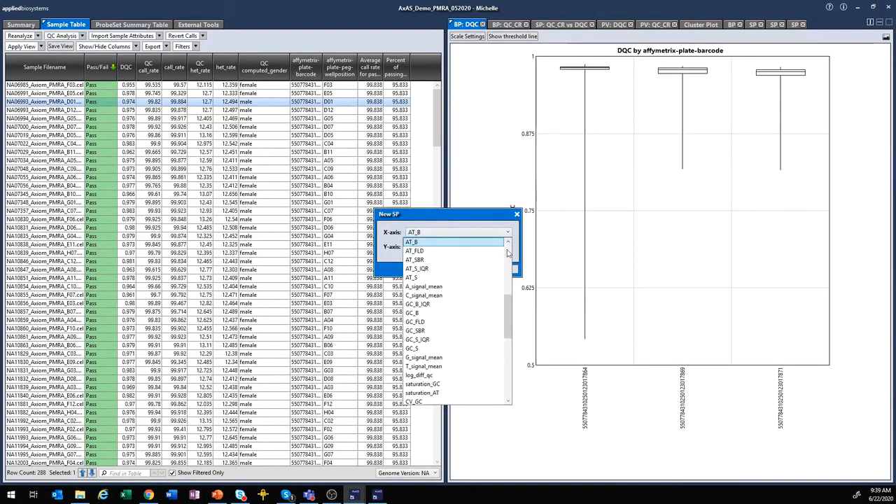
left_click_drag(513, 325, 512, 272)
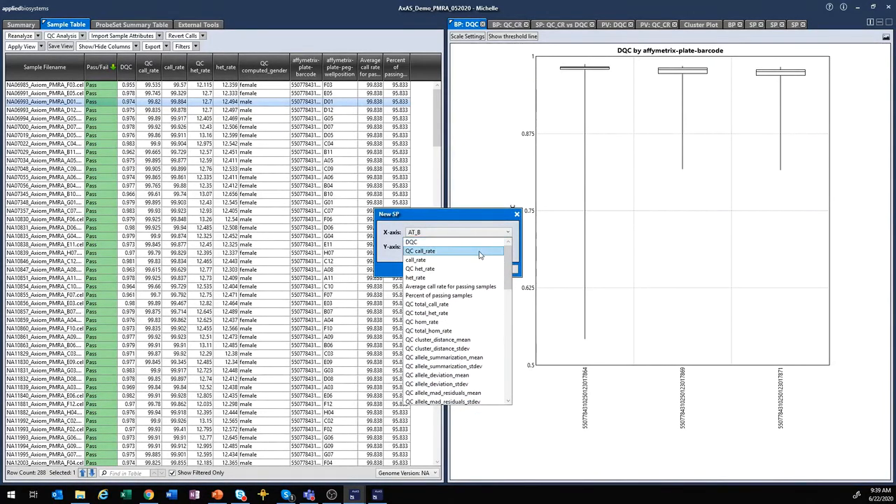
left_click(492, 251)
left_click(490, 252)
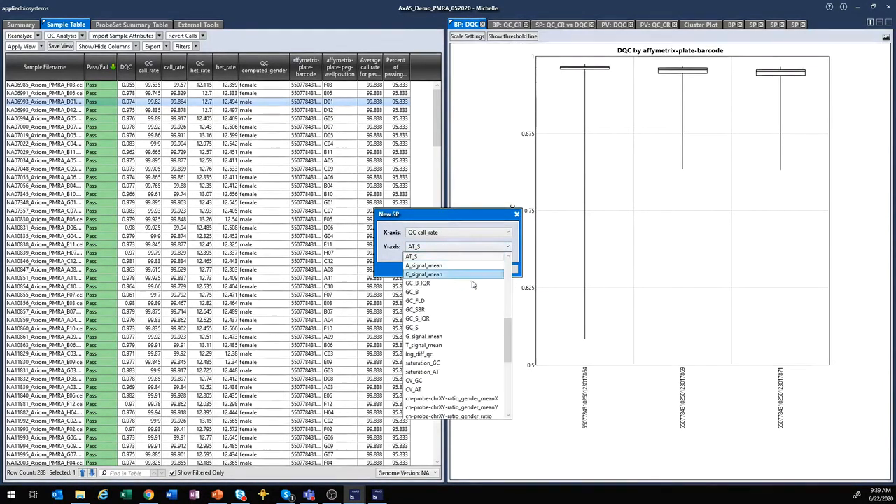
left_click(458, 380)
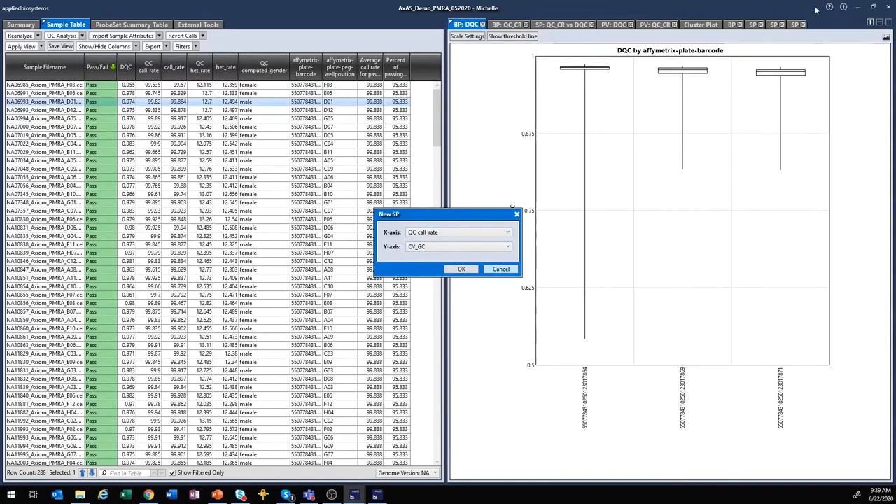
left_click(500, 270)
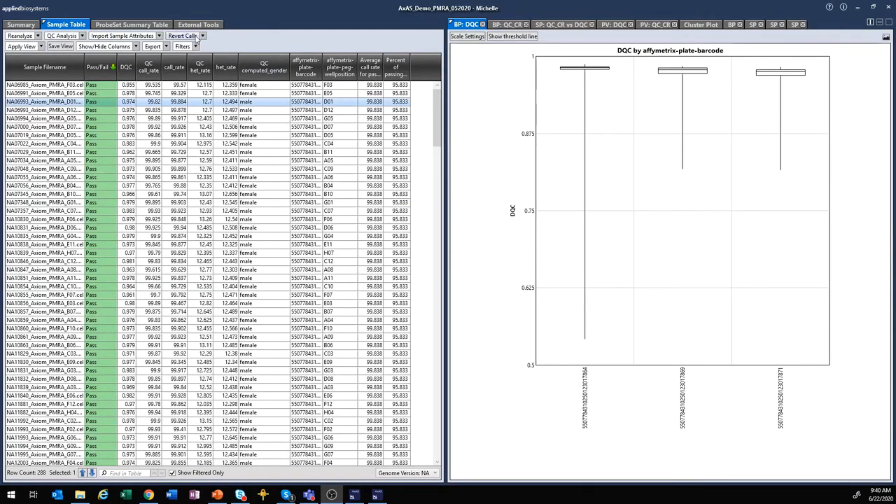
- Turn on the 'Number of samples that passed' column under Show/Hide Columns
left_click(137, 47)
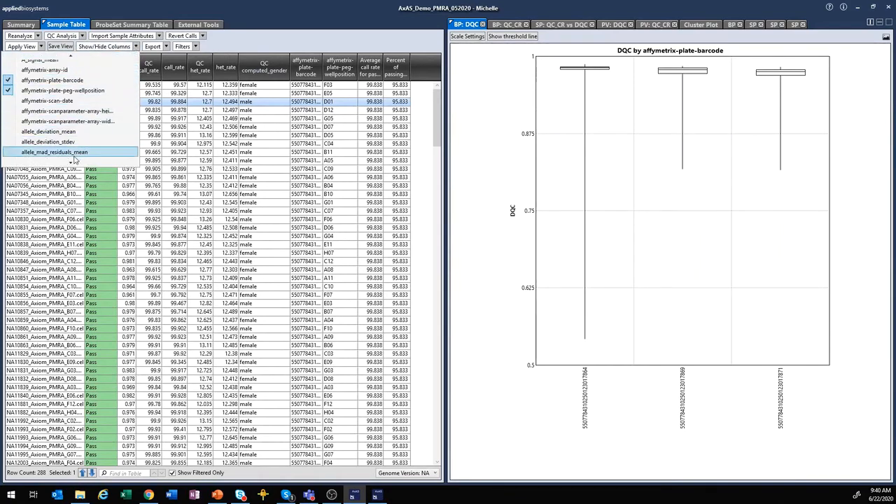
mouse_move(70, 163)
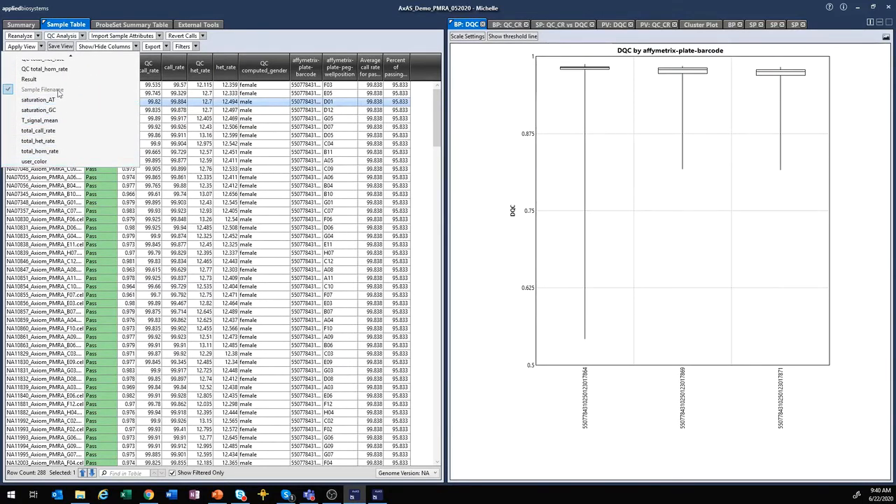
scroll(75, 87, "up", 3)
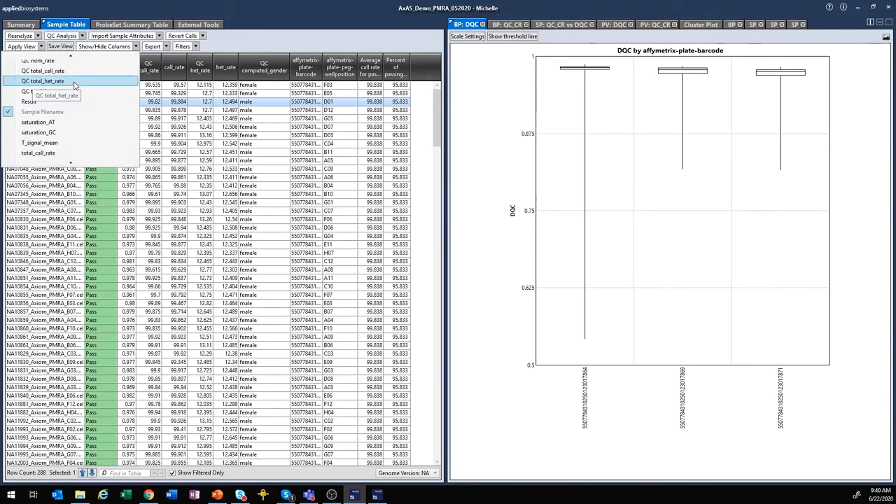
scroll(75, 85, "up", 4)
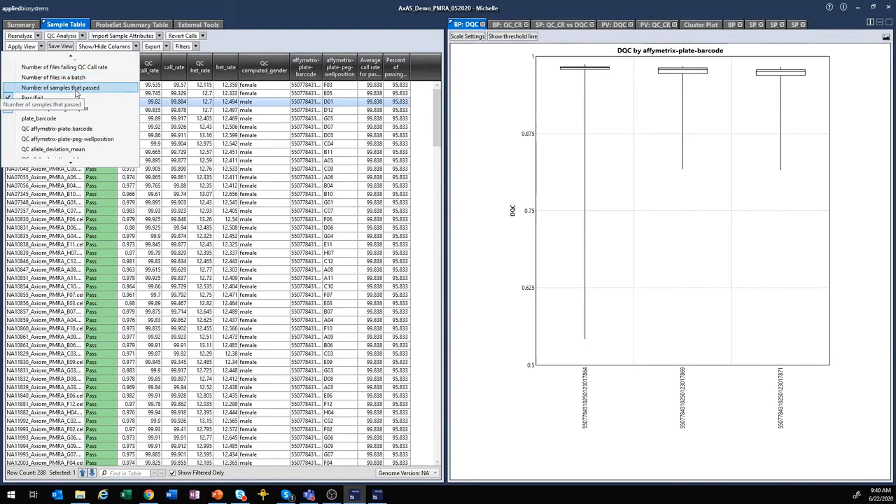
left_click(75, 89)
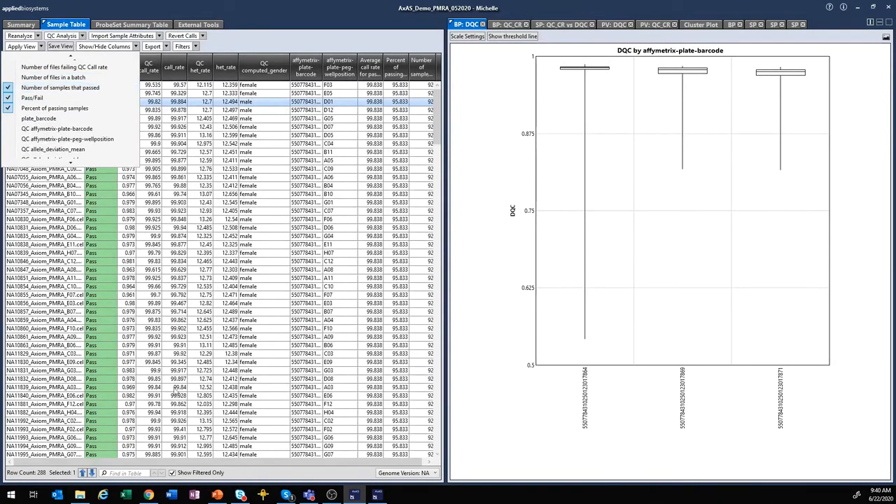
left_click(304, 467)
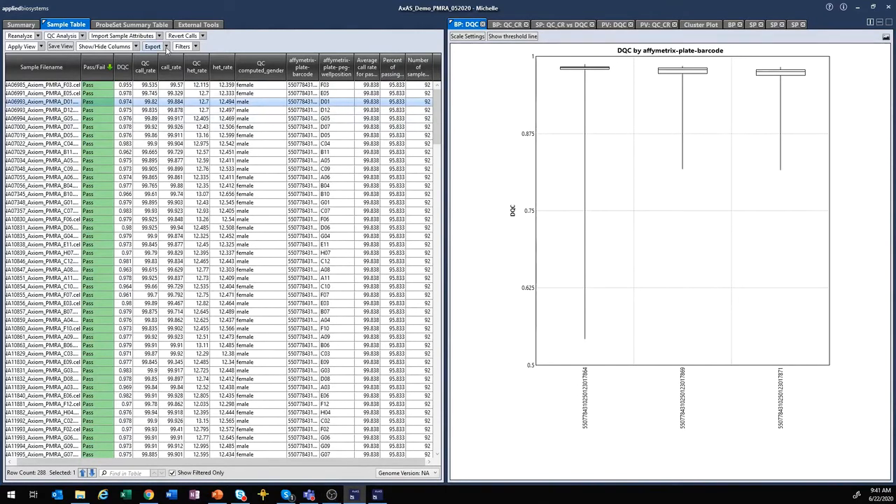
left_click(167, 47)
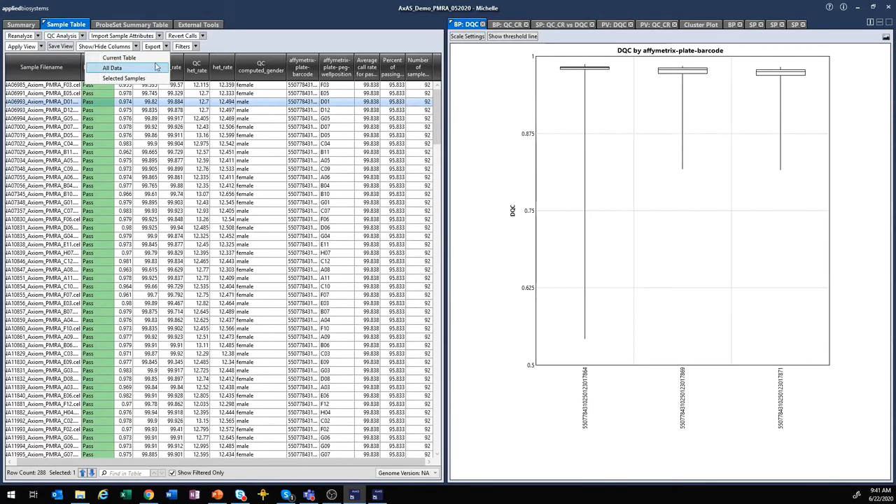
left_click(155, 67)
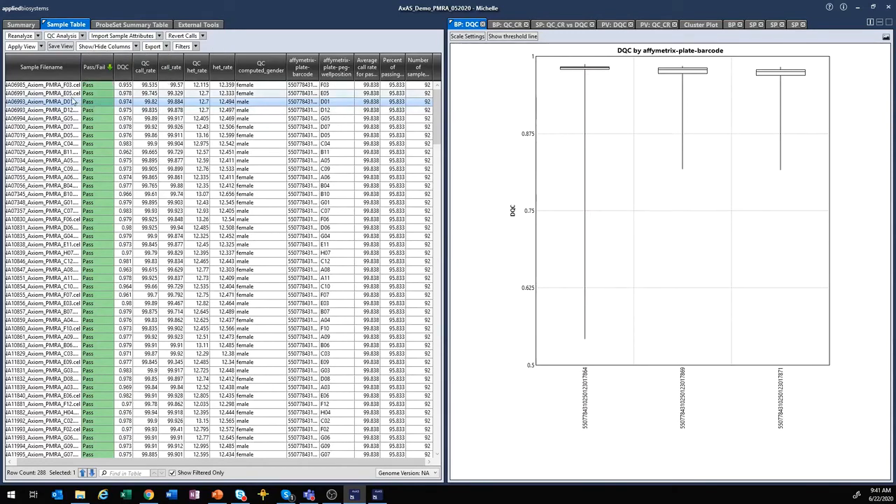
left_click(56, 160, "ctrl")
left_click(59, 211, "ctrl")
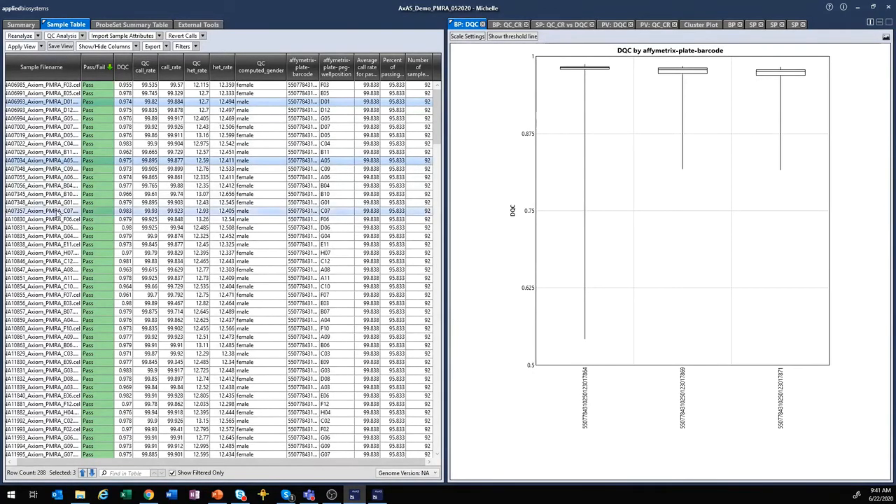
left_click(59, 278, "ctrl")
left_click(166, 47)
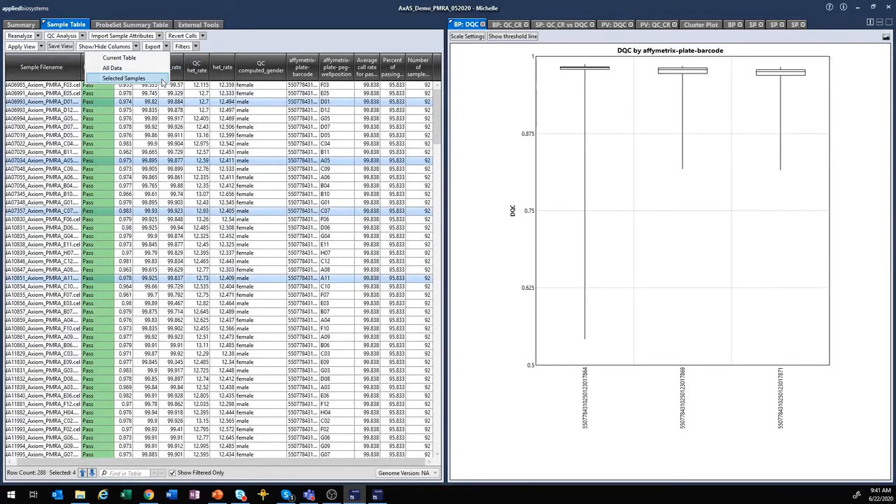
left_click(225, 44)
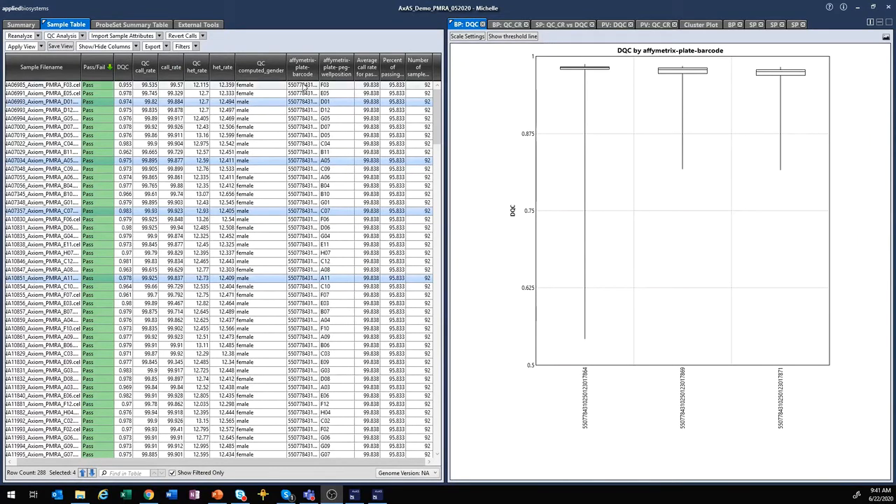
left_click(258, 103)
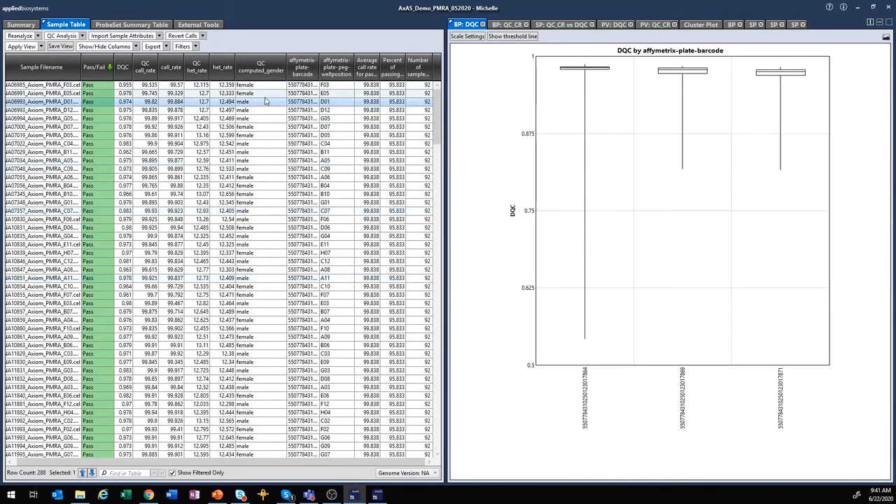
- Sort samples by Pass/Fail, then by QC computed_gender descending so unknown and male samples lead
left_click(98, 78)
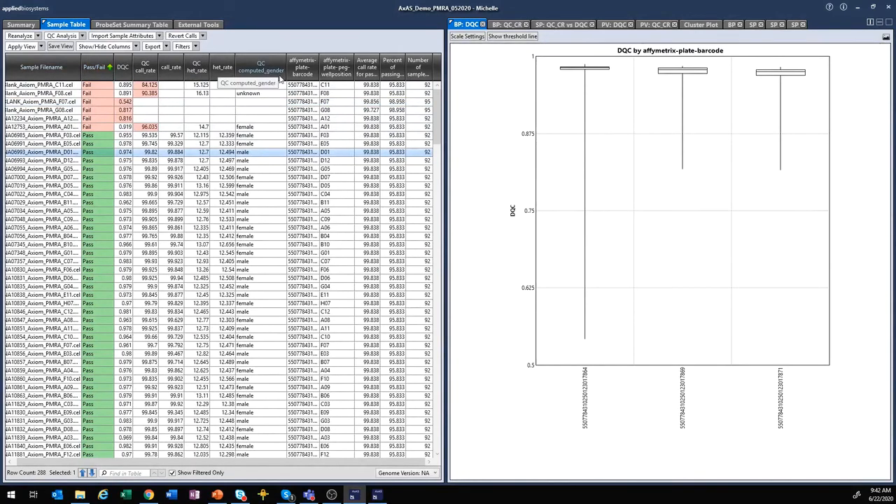
left_click(279, 79)
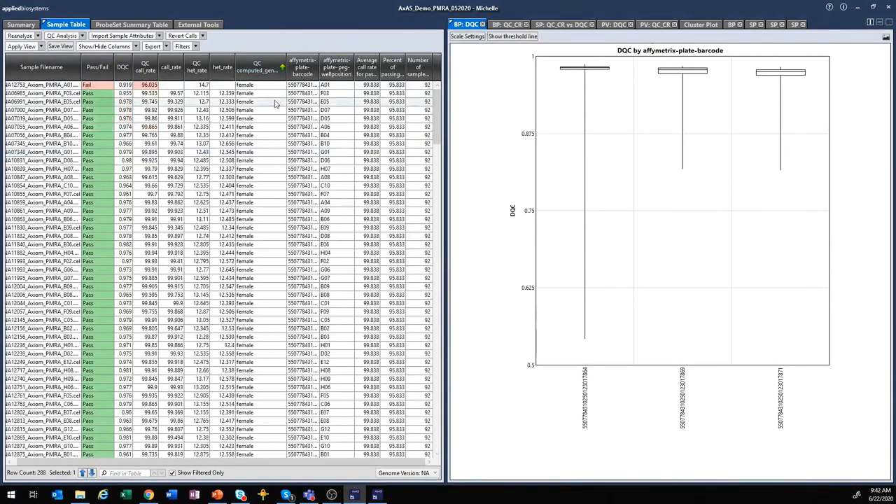
left_click(273, 73)
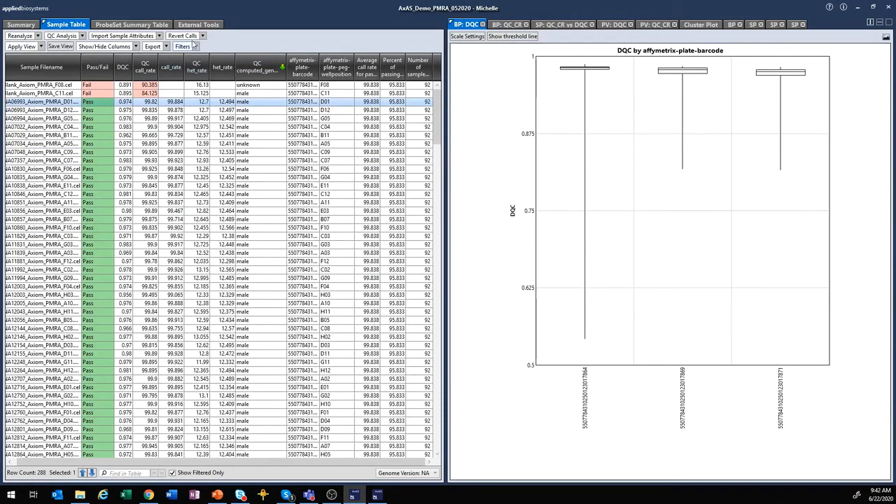
- Add a DQC > .9 filter in Manage Filters, cutting the sample table to 283 rows
left_click(197, 47)
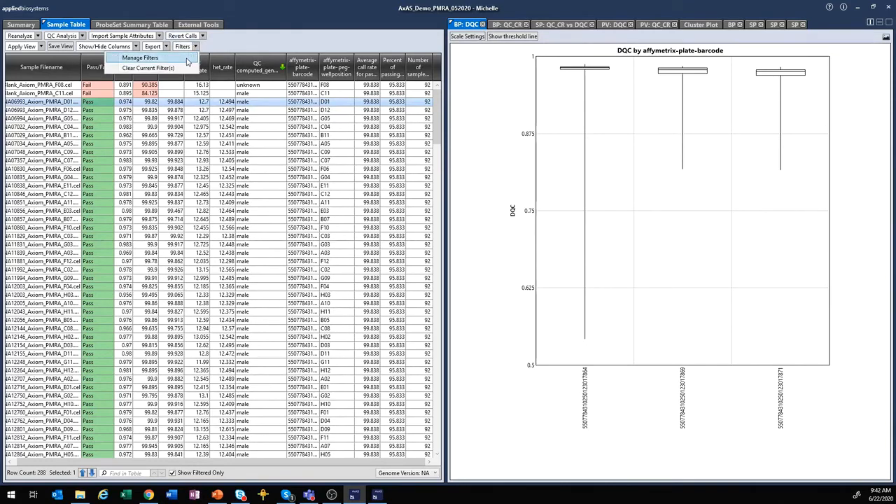
left_click(187, 62)
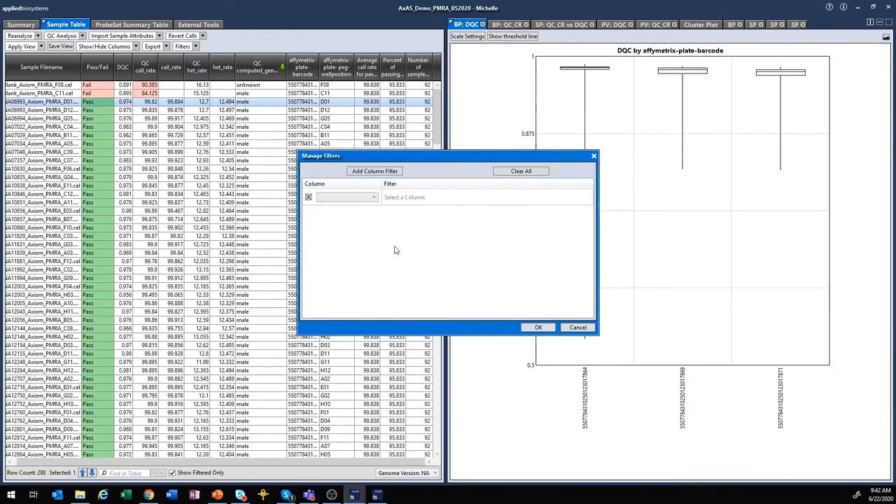
left_click(375, 198)
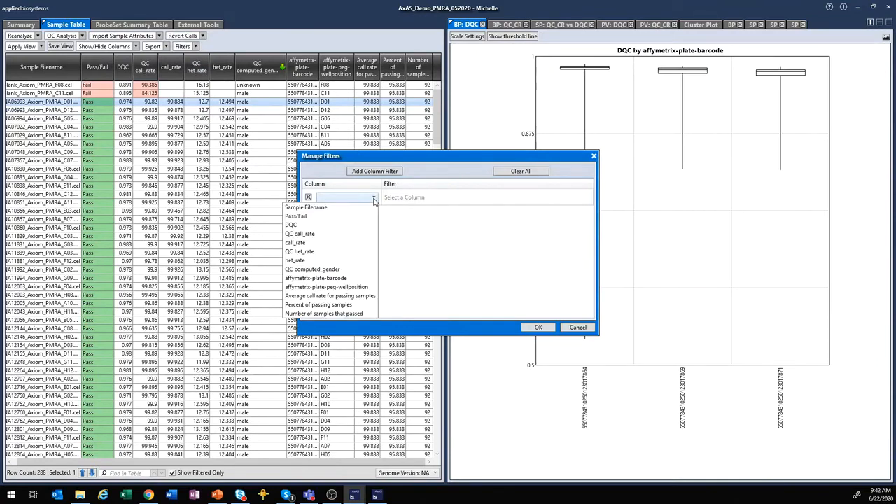
left_click(291, 228)
left_click(439, 197)
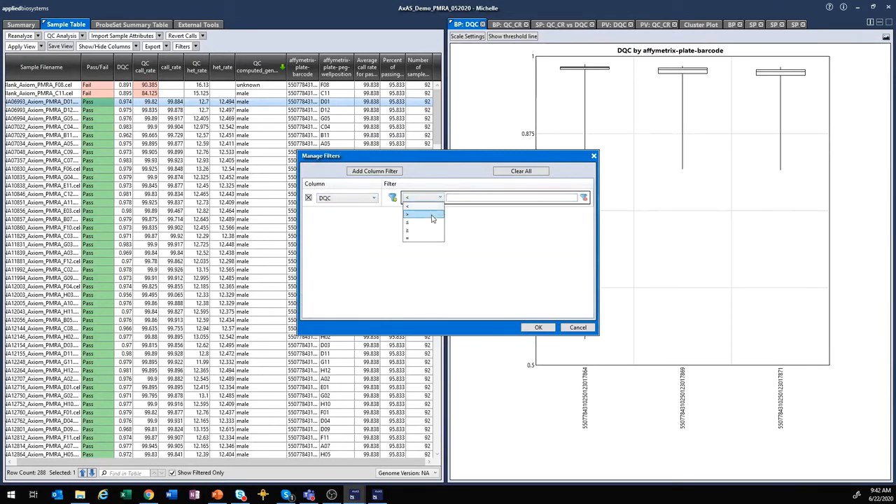
left_click(431, 216)
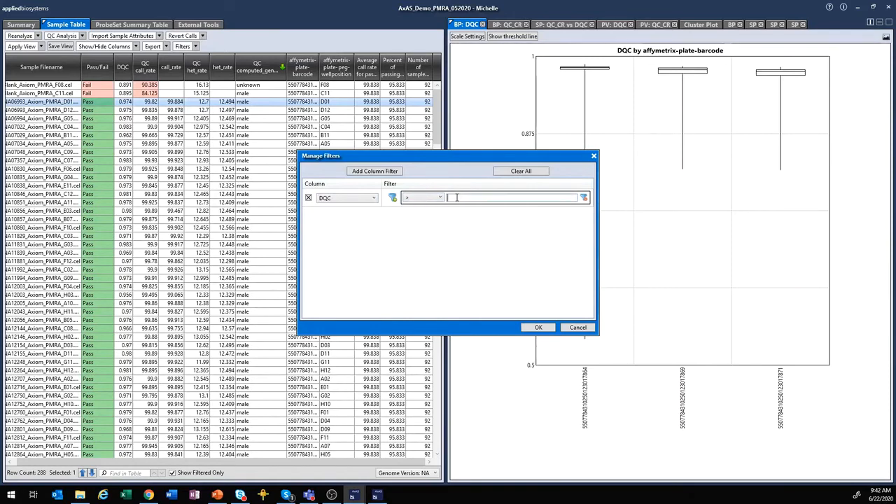
type(".9")
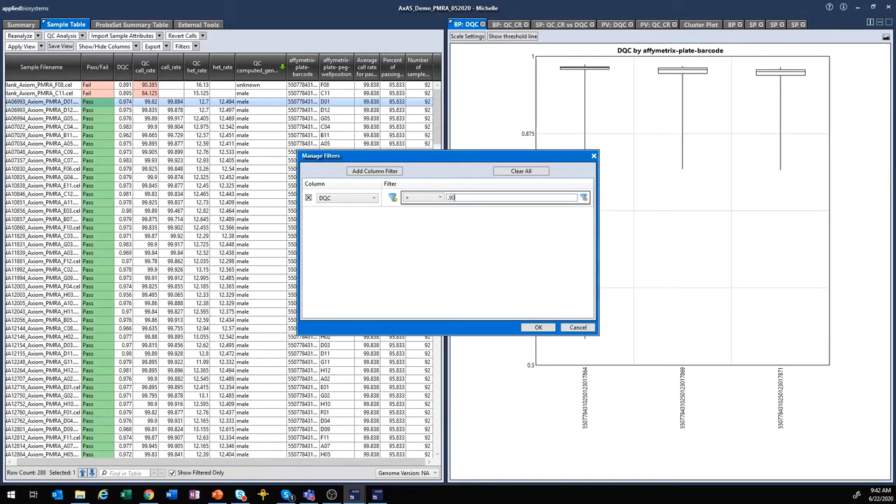
left_click(538, 328)
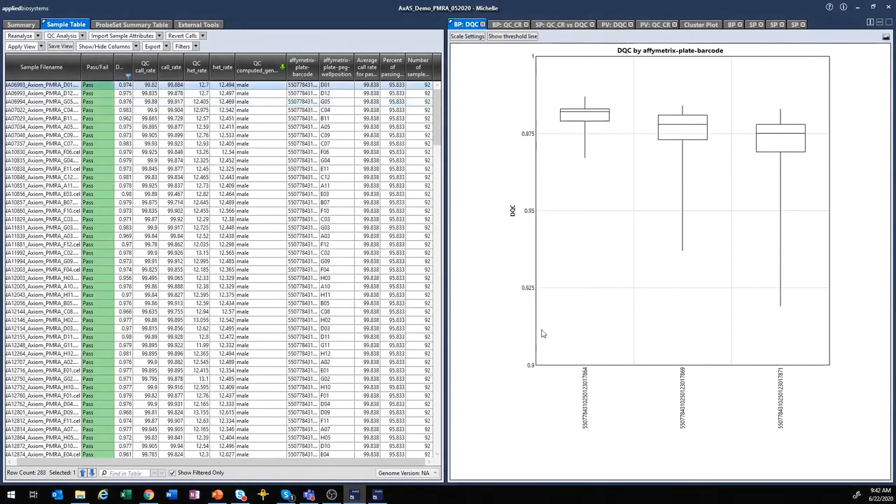
- Widen the DQC column, clear its filter back to 288 samples, and sort failures first by Pass/Fail
left_click_drag(126, 66, 157, 67)
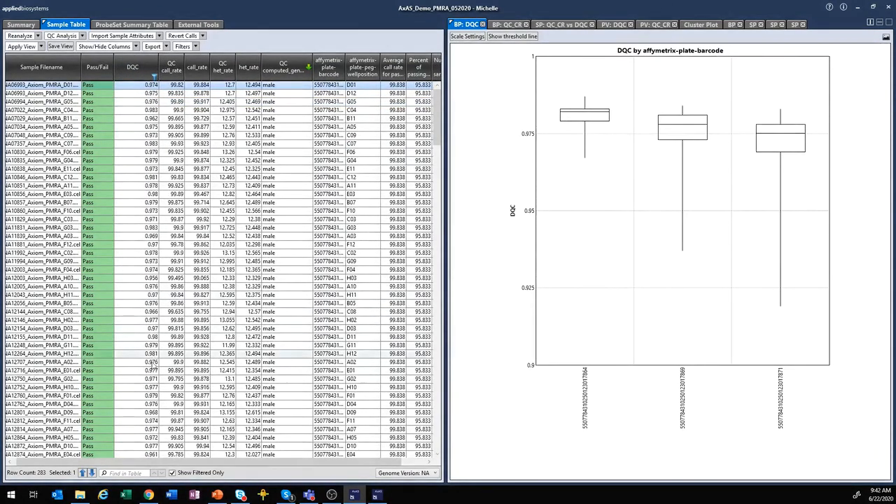
left_click(154, 77)
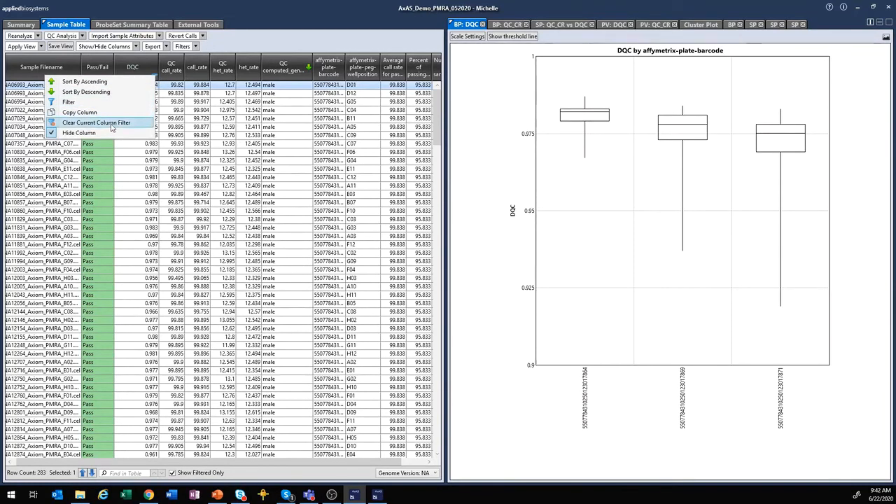
left_click(111, 123)
left_click(107, 74)
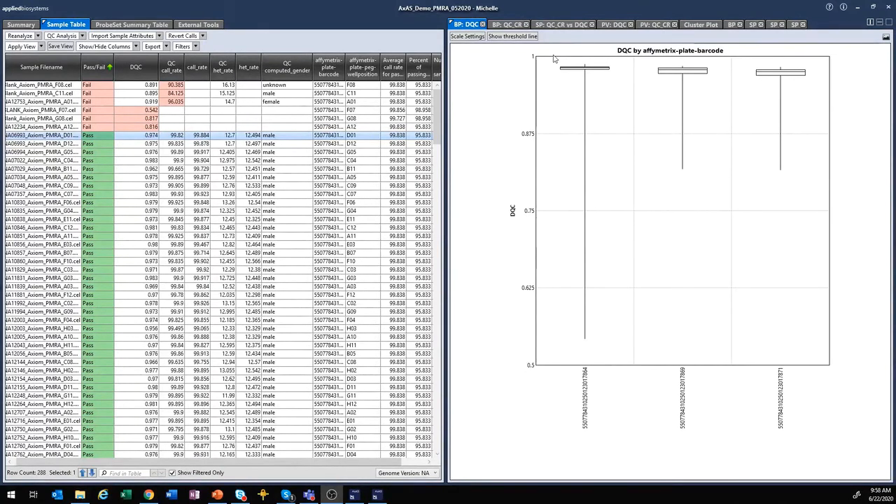
- Show the ProbeSet Summary Table of 902,560 probesets and review its Show/Hide Columns list
left_click(159, 24)
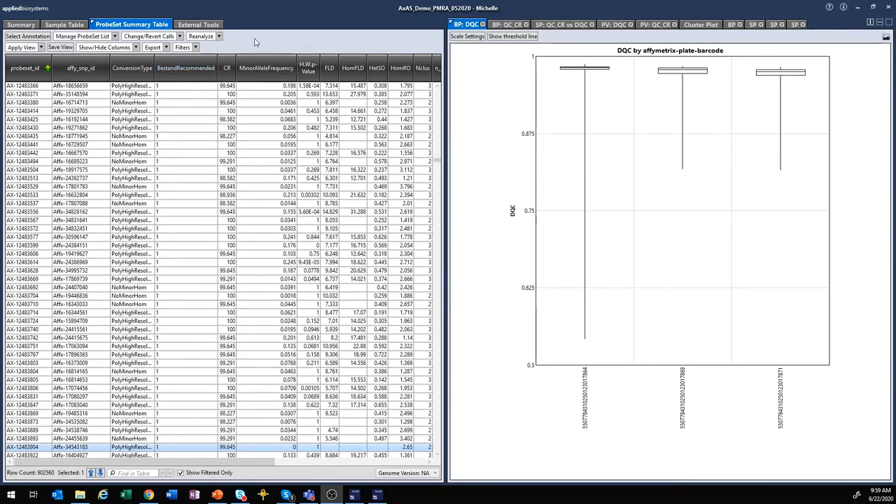
left_click(136, 47)
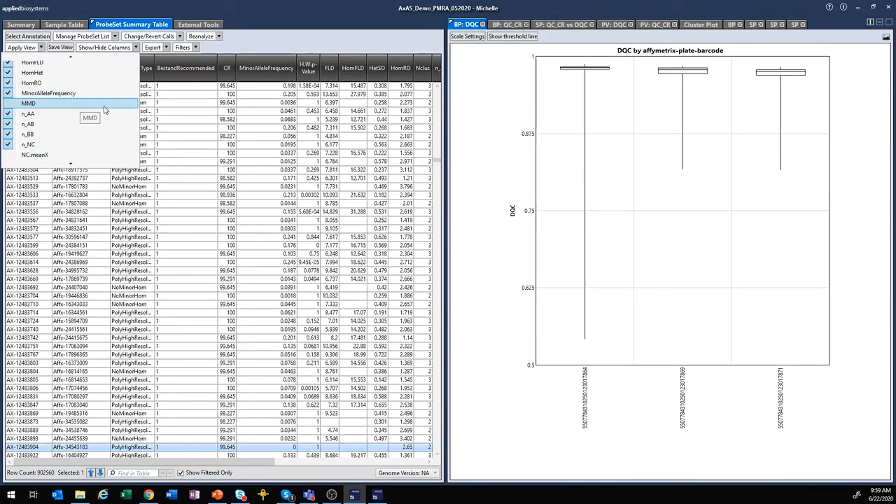
left_click(327, 47)
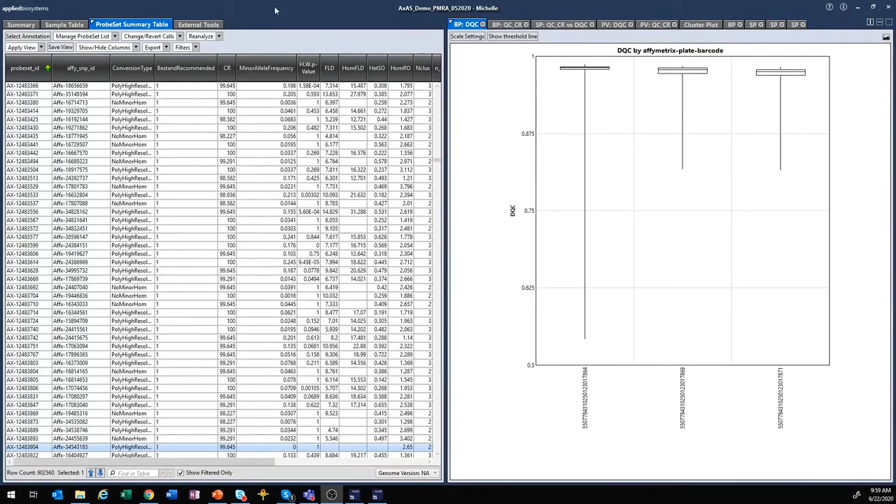
left_click(196, 47)
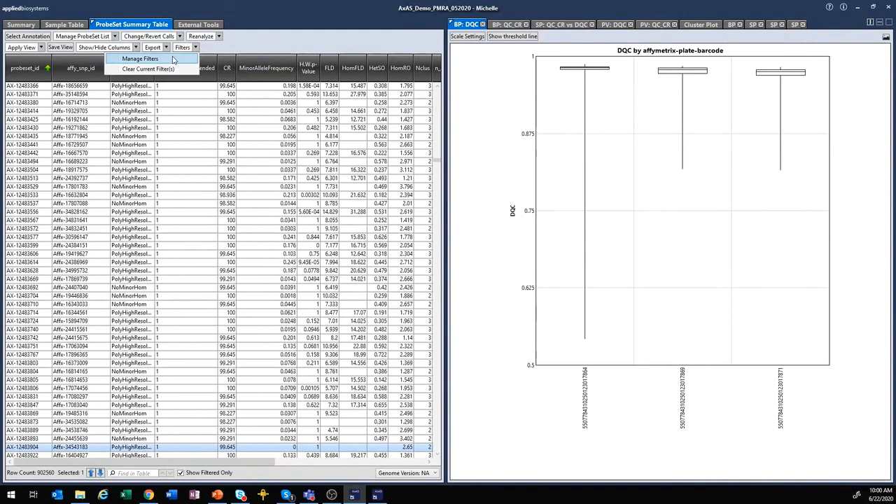
left_click(168, 59)
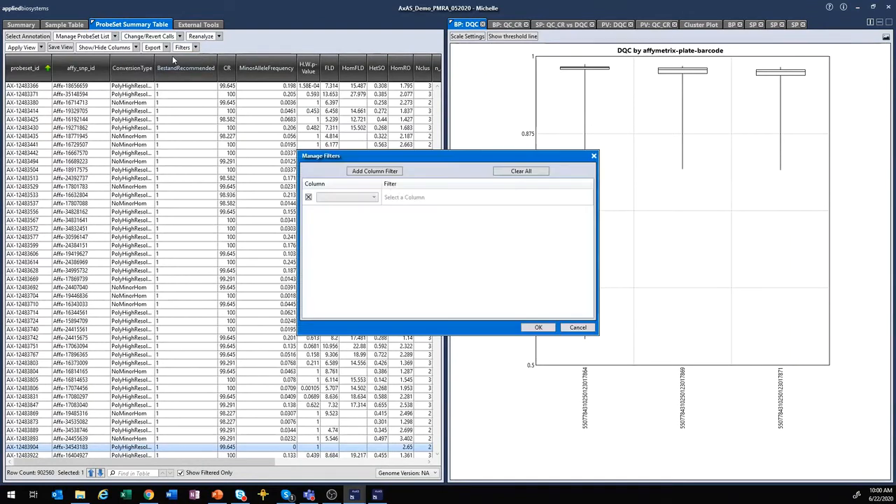
left_click(374, 197)
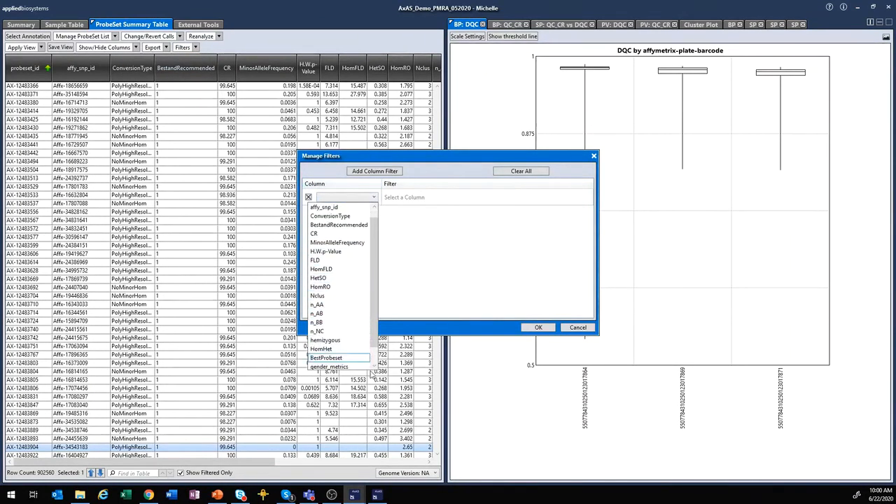
left_click(576, 329)
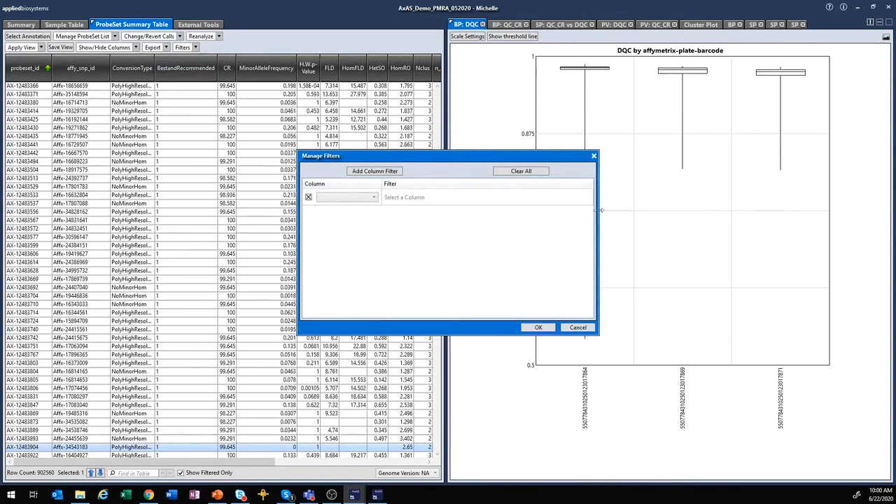
left_click(580, 328)
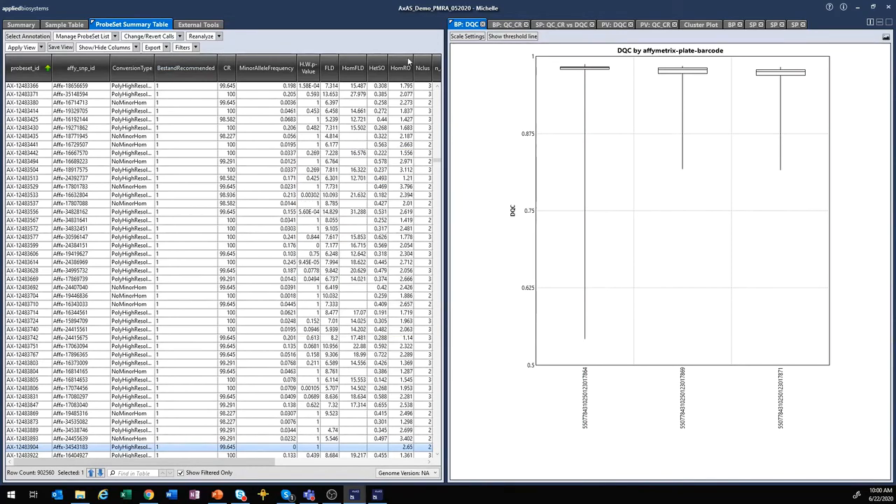
- Filter the BestandRecommended column to Contains 1, leaving 881,756 probesets
right_click(194, 79)
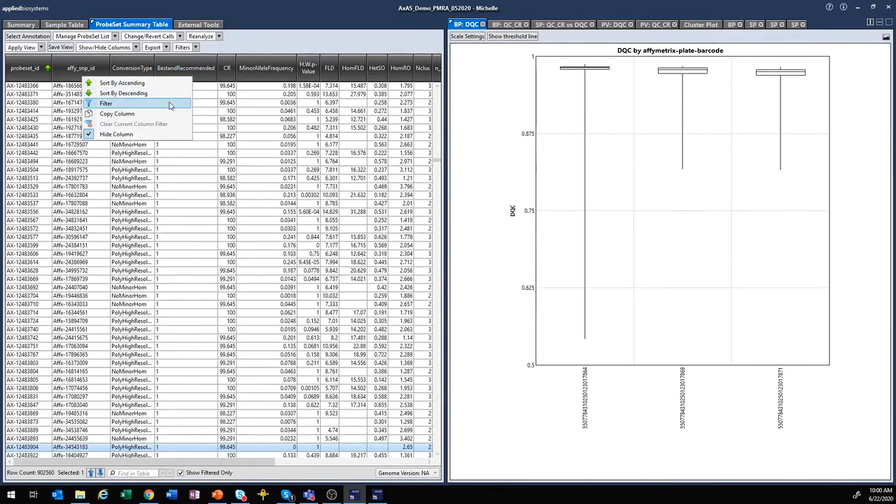
left_click(169, 104)
left_click(444, 221)
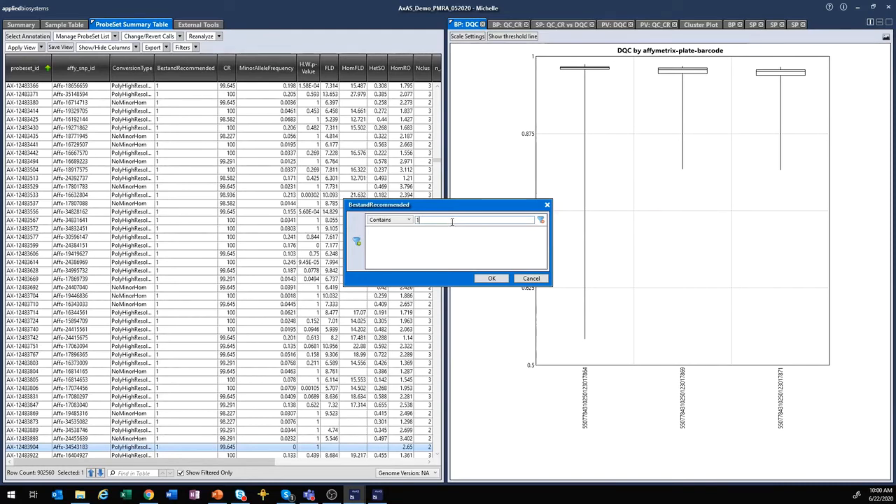
left_click(492, 279)
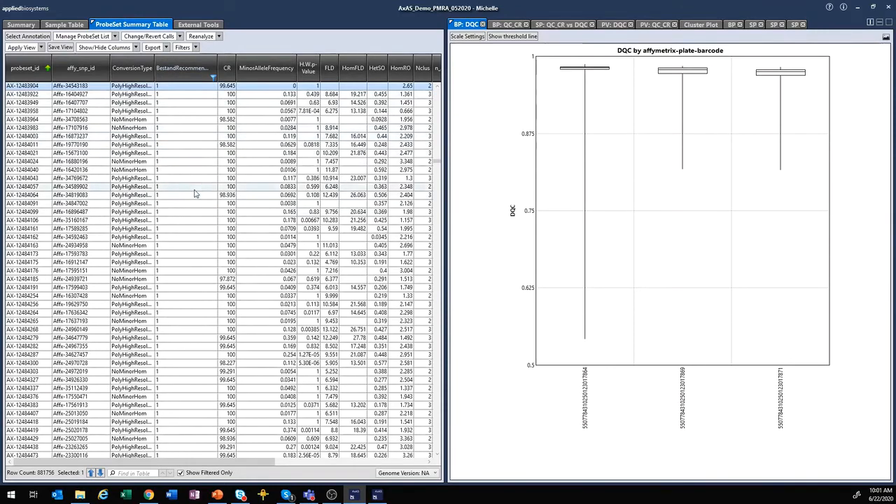
left_click_drag(436, 162, 437, 201)
left_click_drag(443, 305, 438, 81)
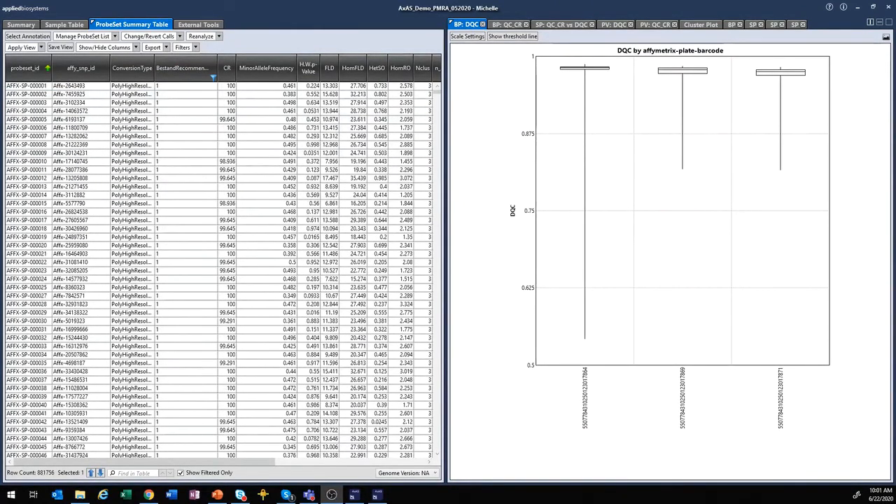
left_click(167, 47)
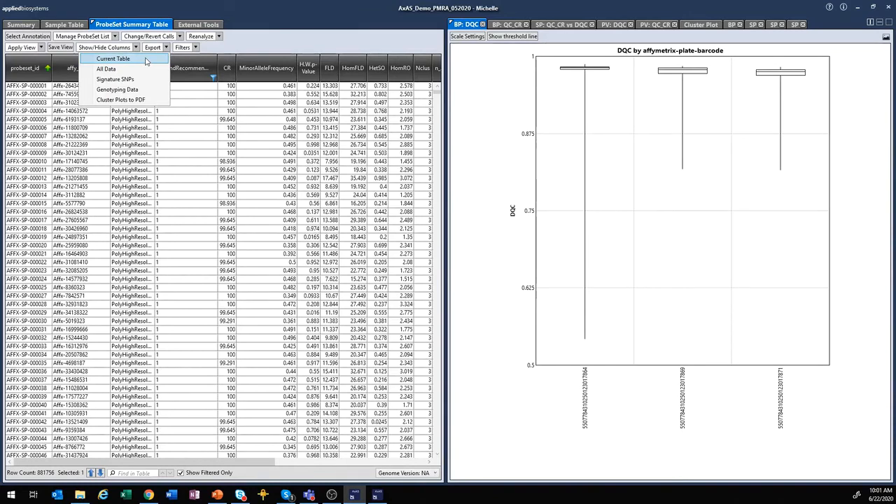
left_click(337, 37)
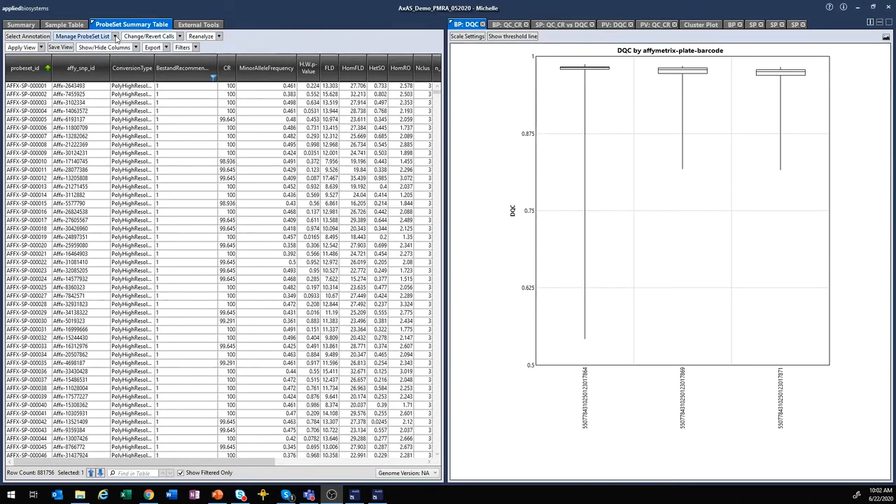
left_click(166, 47)
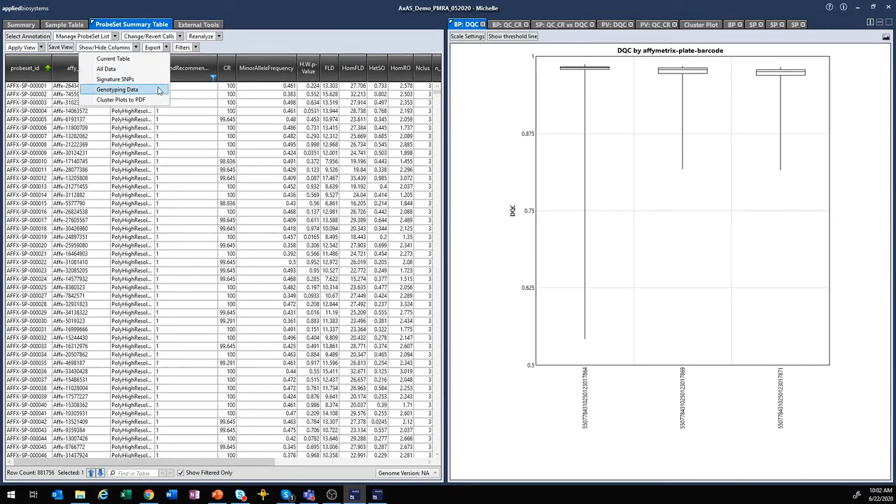
left_click(277, 42)
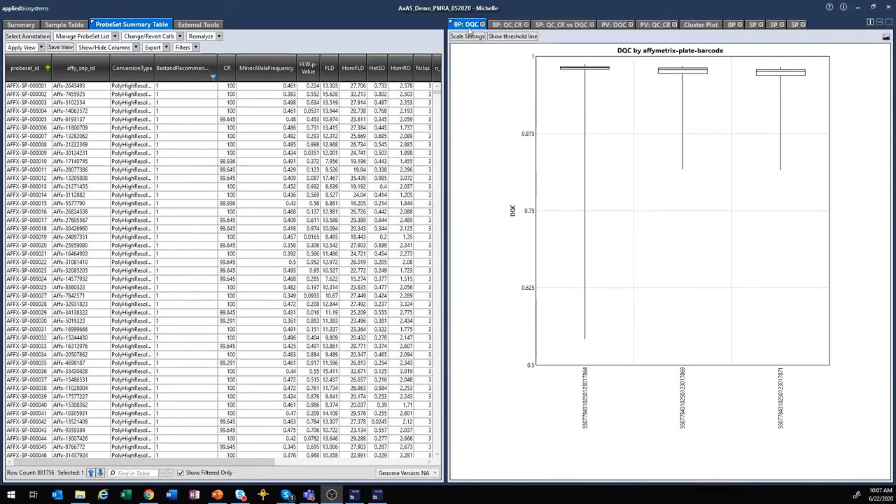
left_click(517, 24)
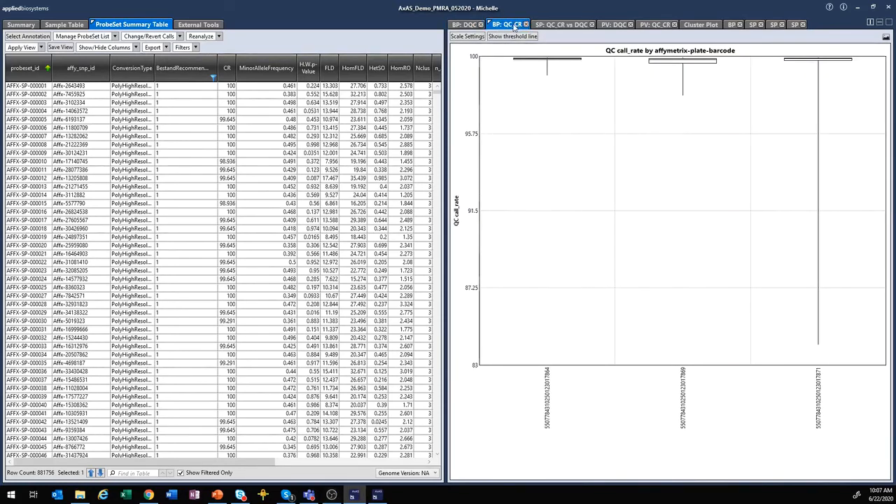
left_click(464, 26)
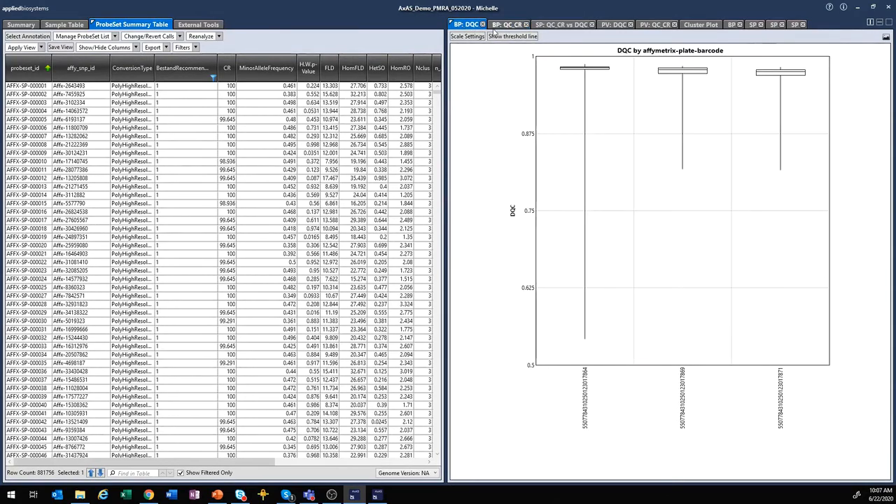
left_click(496, 25)
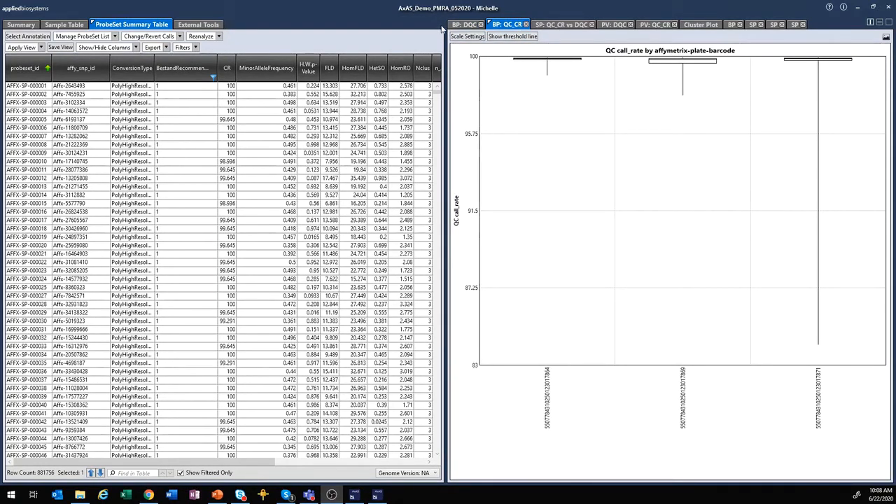
left_click(459, 26)
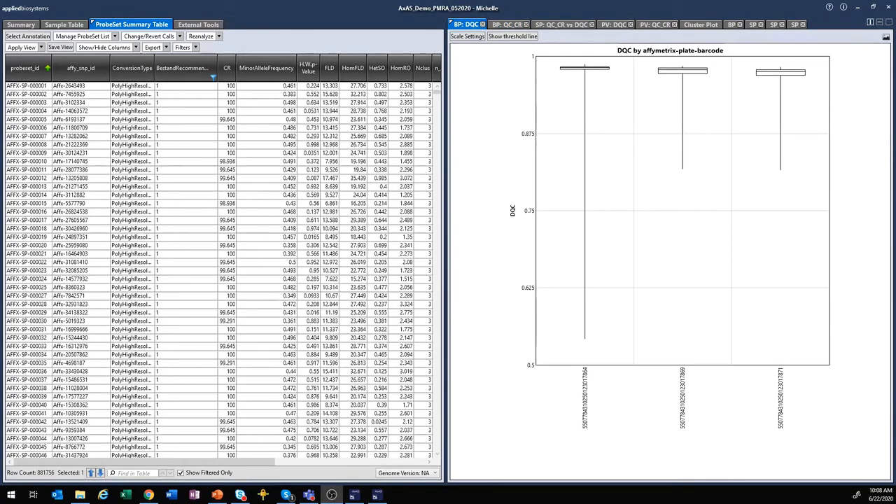
- Open the QC_CR vs DQC scatter plot and colour its points by plate barcode
left_click(569, 25)
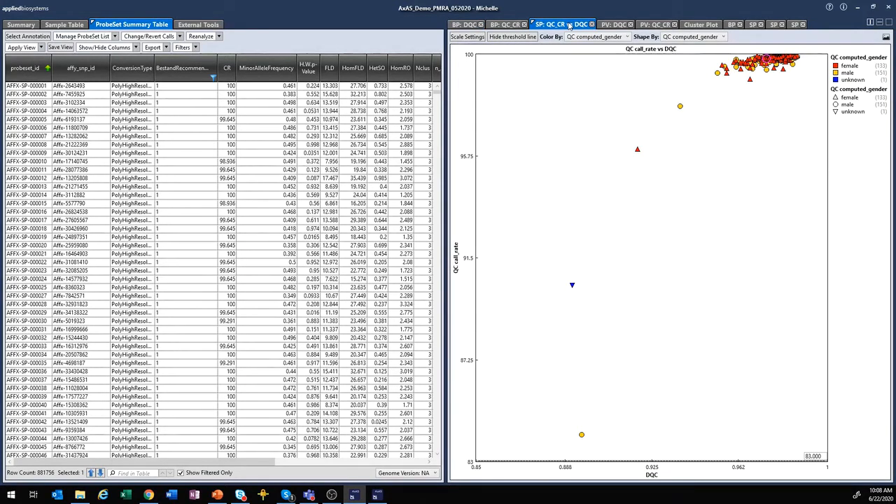
left_click(629, 40)
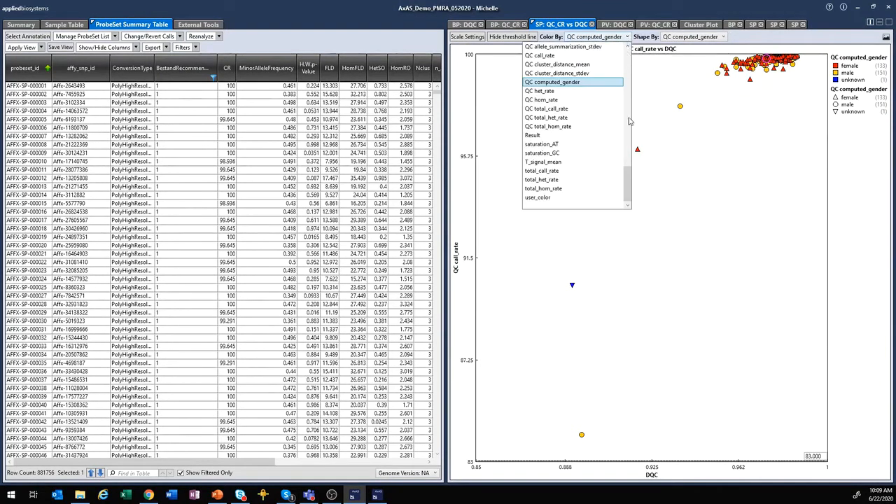
left_click_drag(629, 178, 632, 52)
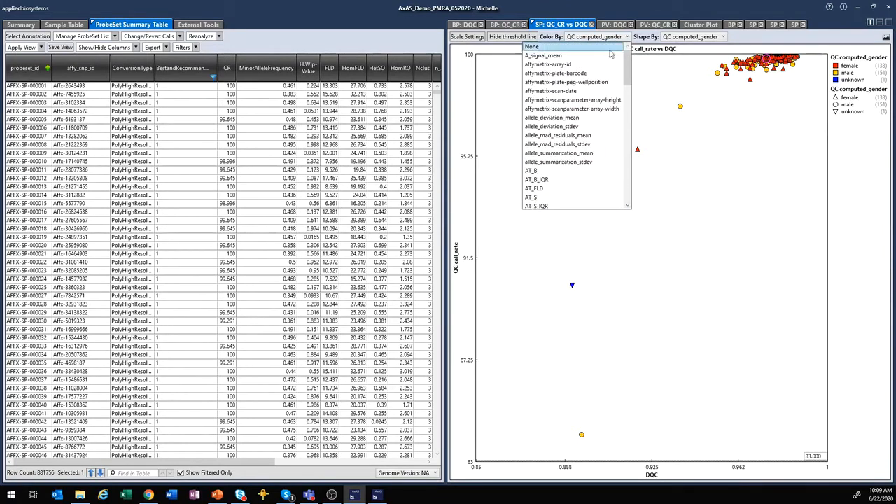
left_click(584, 73)
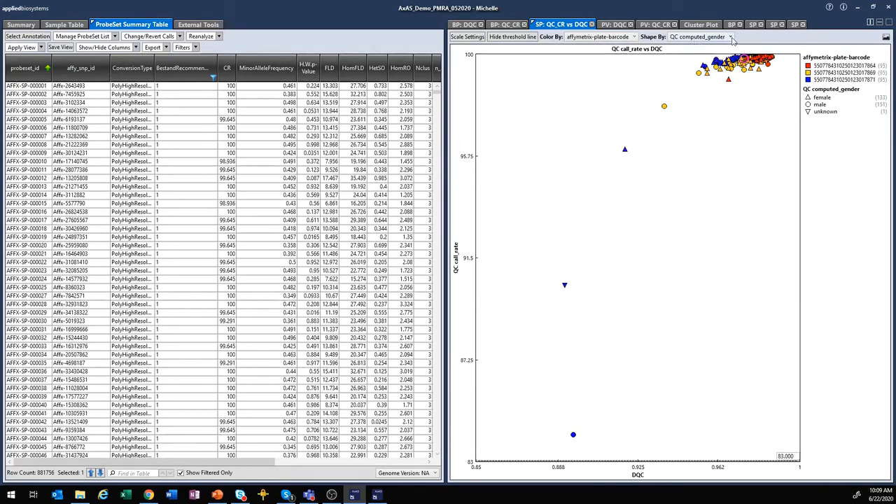
- Shape the scatter plot points by Pass/Fail status
left_click(730, 37)
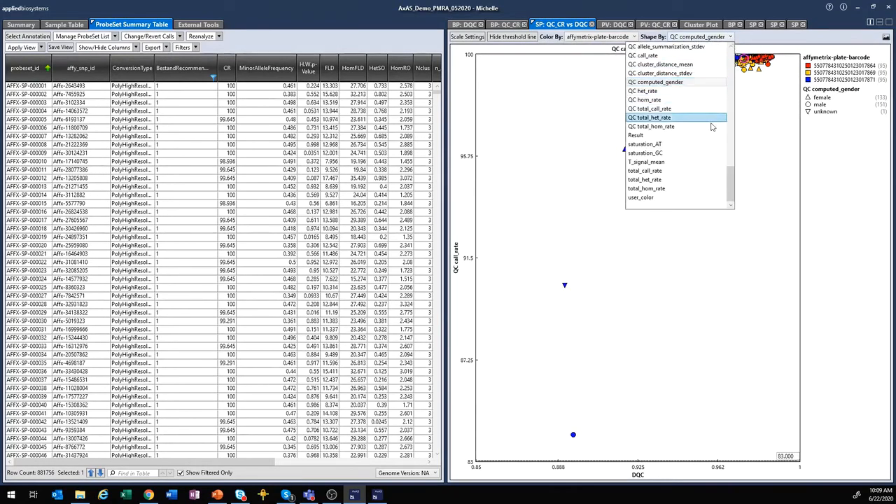
scroll(708, 123, "up", 5)
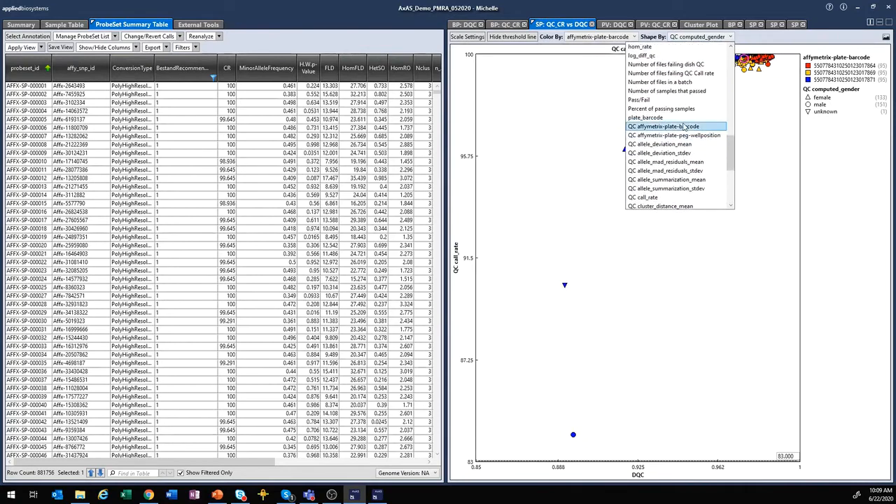
left_click(644, 101)
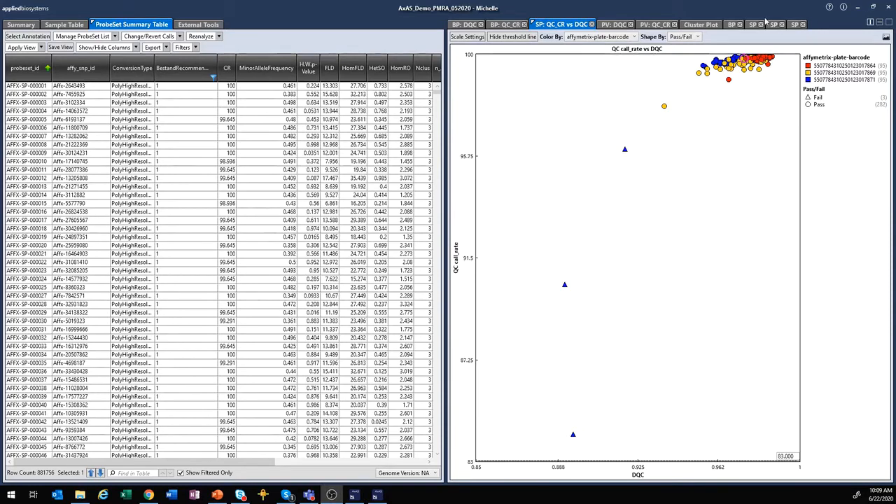
left_click(612, 25)
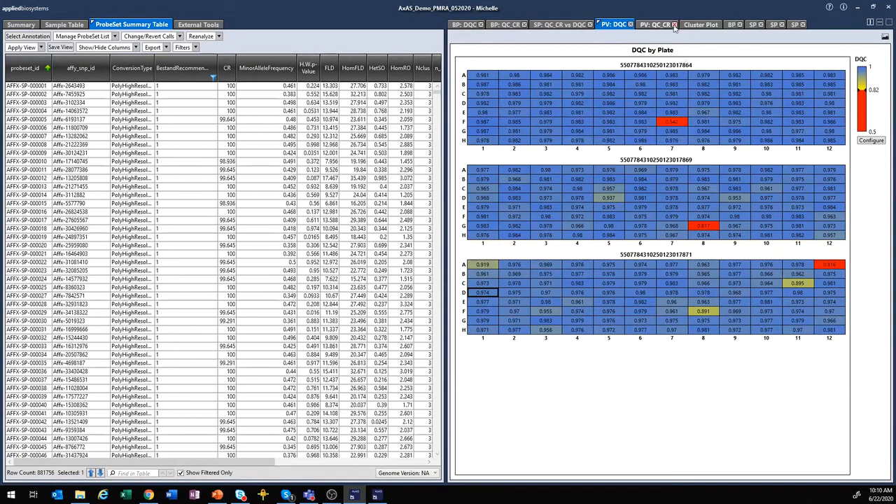
- Switch to the QC_CR by Plate heatmaps, scaled 84.125 to 99.945 across three plates
left_click(650, 27)
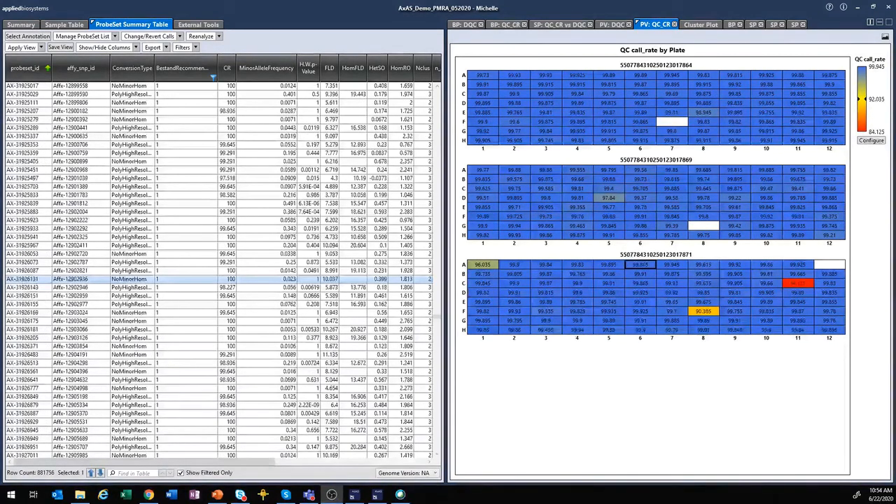
- Open the Cluster Plot and step through probeset rows to AX-31926131
left_click(697, 26)
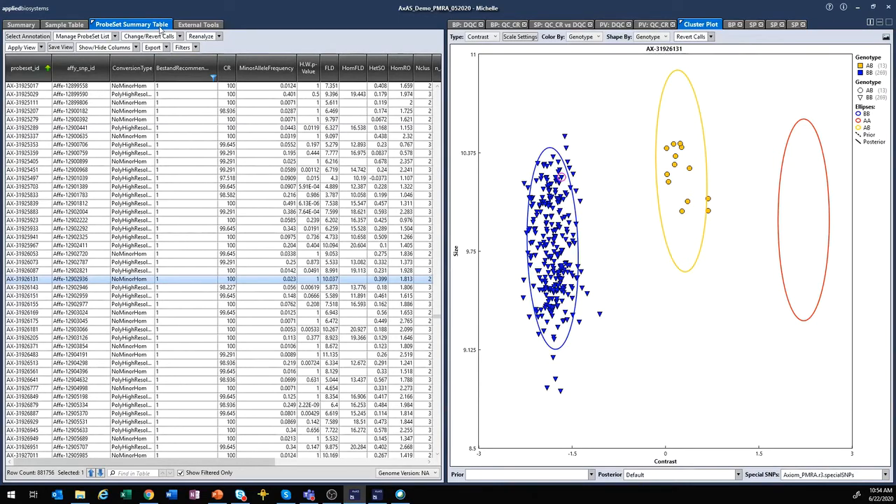
left_click(14, 164)
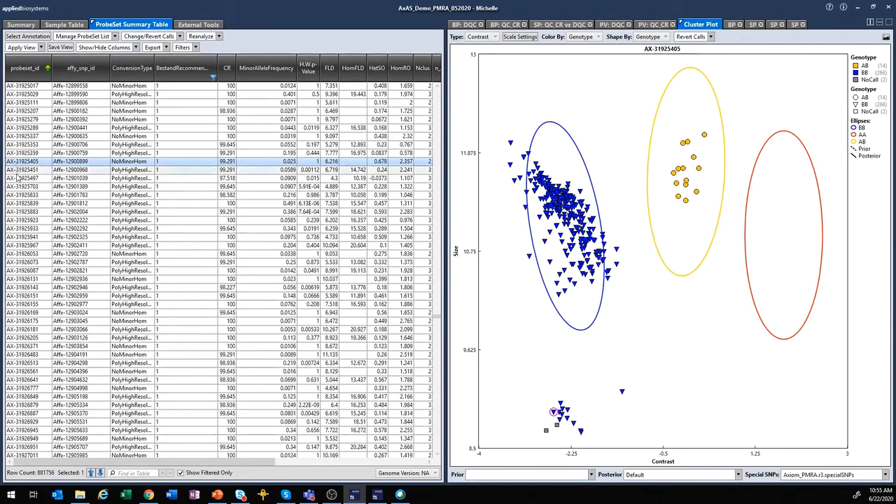
left_click(20, 179)
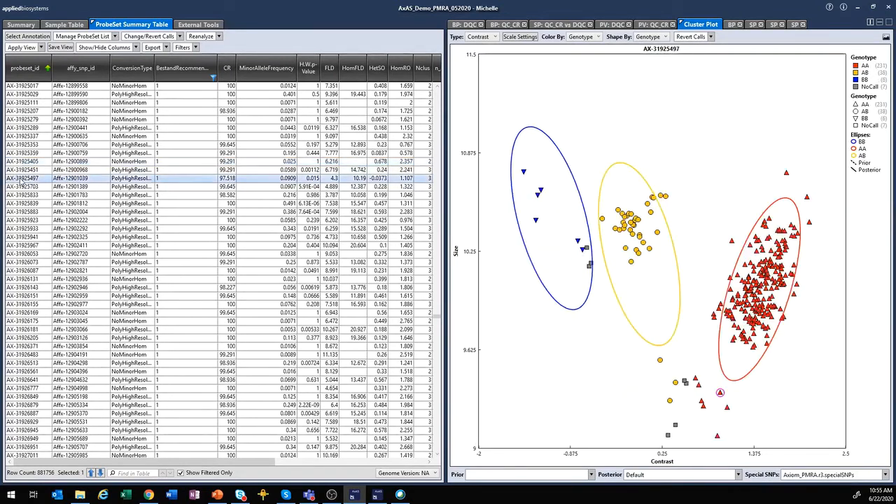
left_click(22, 221)
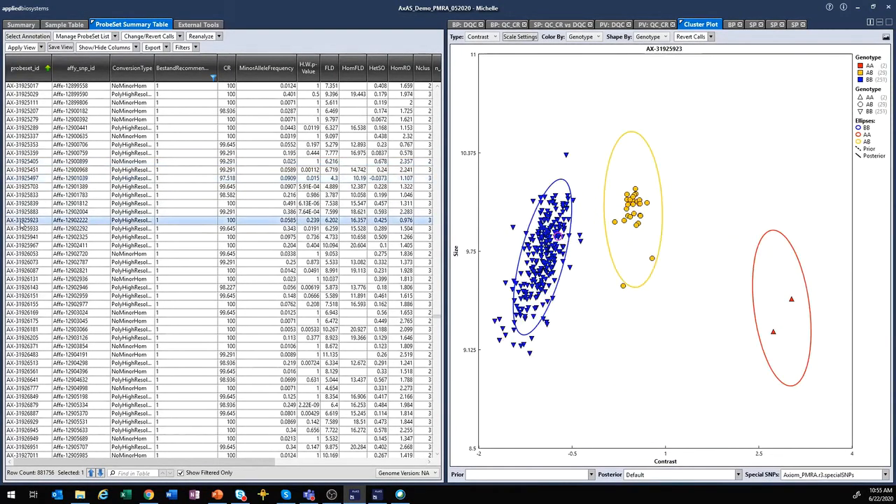
left_click(24, 253)
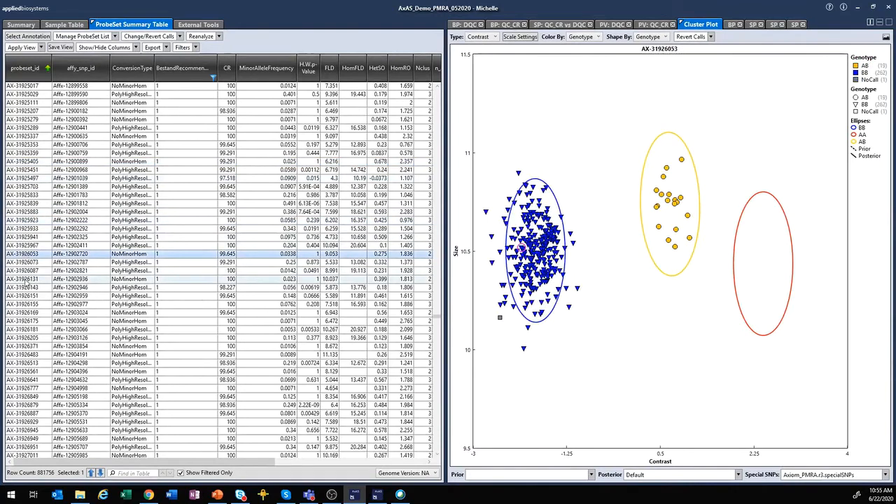
left_click(25, 280)
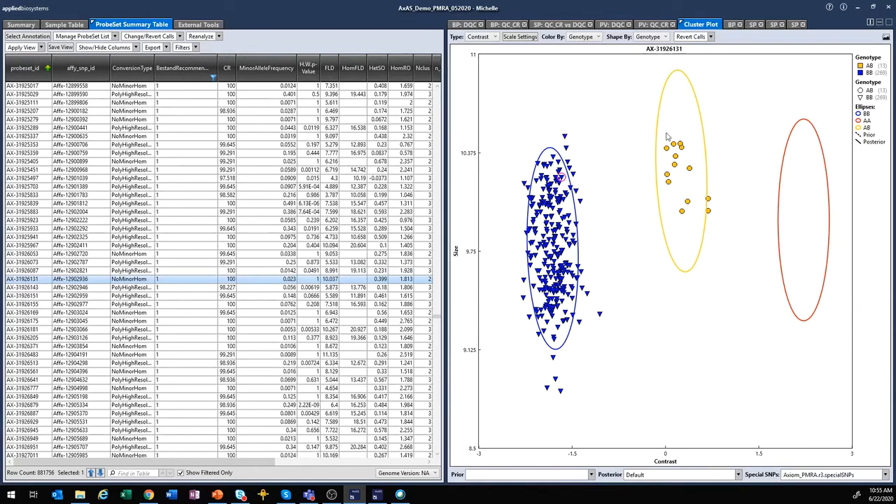
- Lasso-select the upper group of AB samples in the AX-31926131 cluster plot
mouse_move(662, 135)
left_mouse_down()
mouse_move(667, 168)
mouse_move(687, 182)
mouse_move(708, 171)
mouse_move(699, 132)
mouse_move(664, 136)
left_mouse_up()
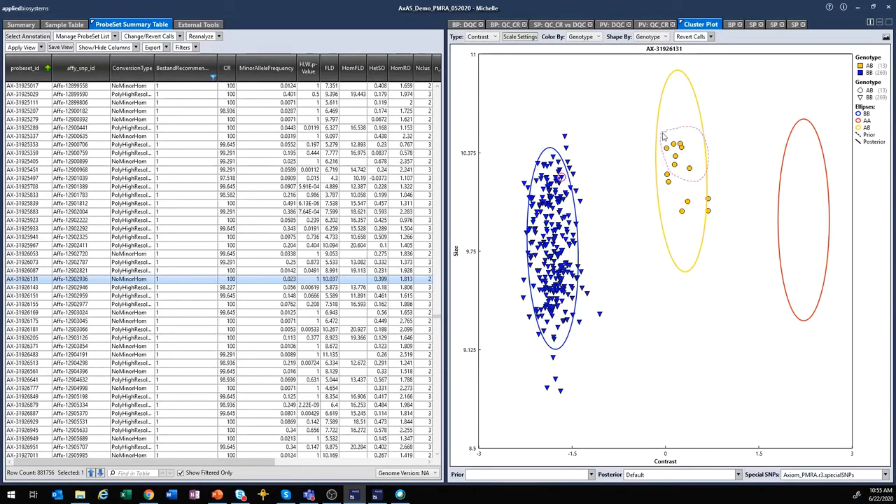
left_click_drag(663, 137, 663, 136)
mouse_move(688, 171)
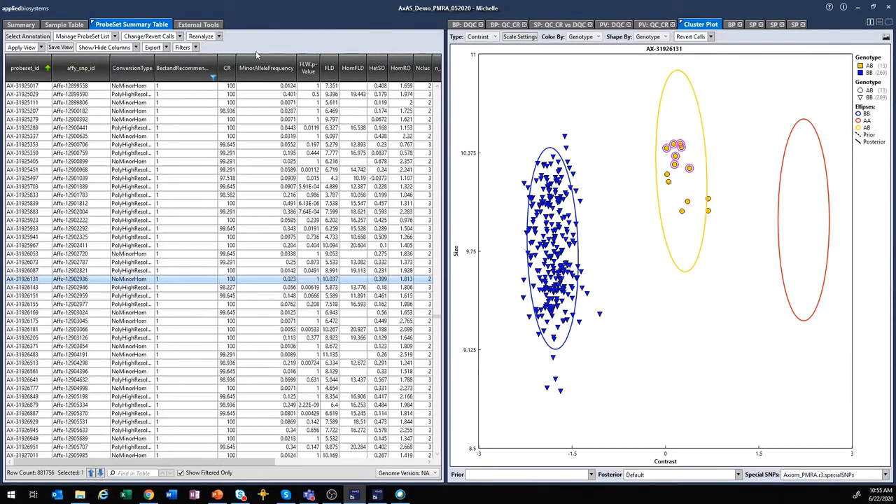
- In the Sample Table, select H06 through G06, then only C06 to mark it on the plot
left_click(65, 25)
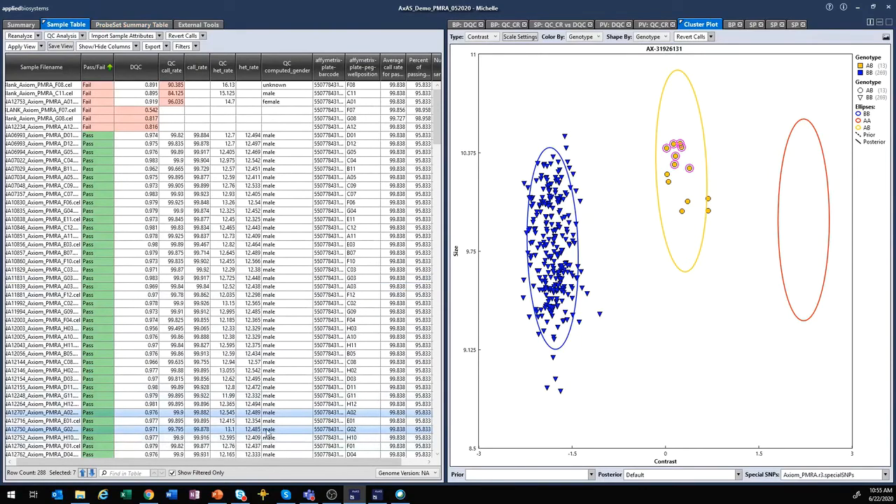
left_click_drag(440, 142, 442, 301)
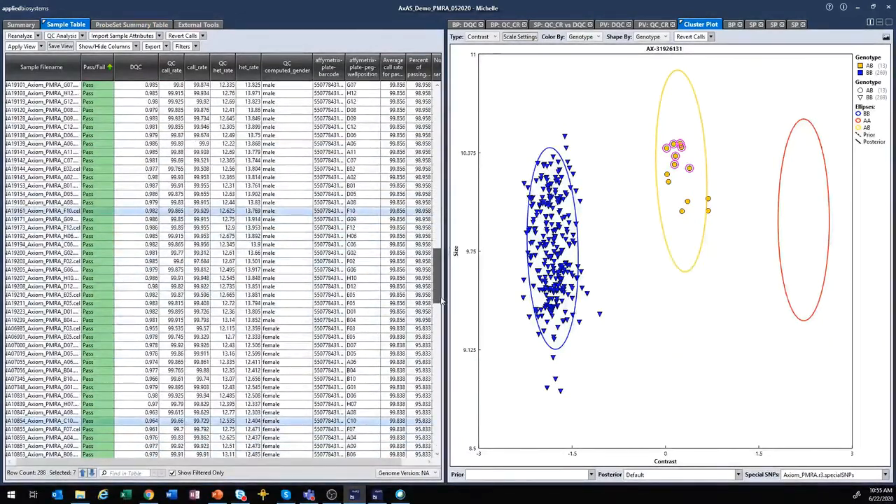
left_click(106, 237)
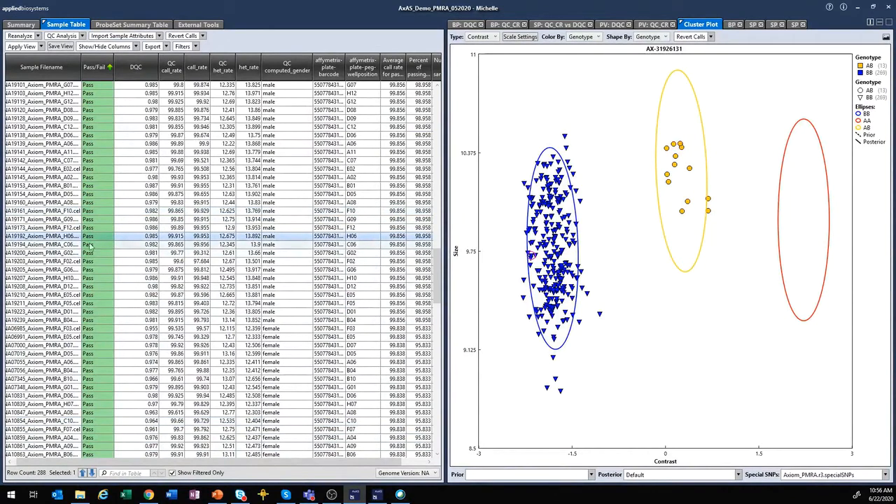
left_click(40, 272, "shift")
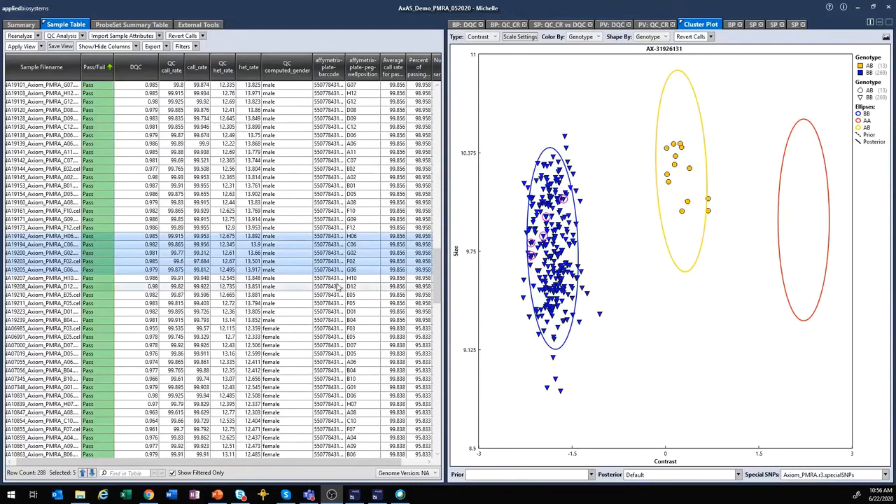
left_click(287, 244)
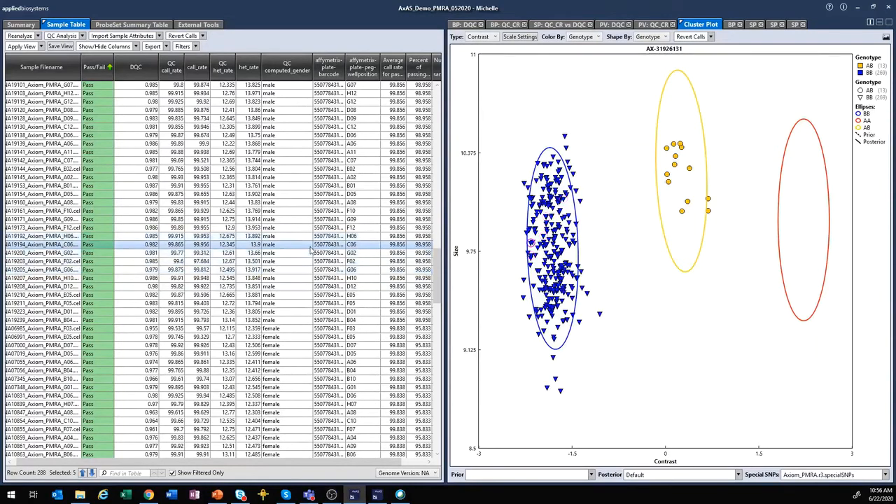
left_click(131, 25)
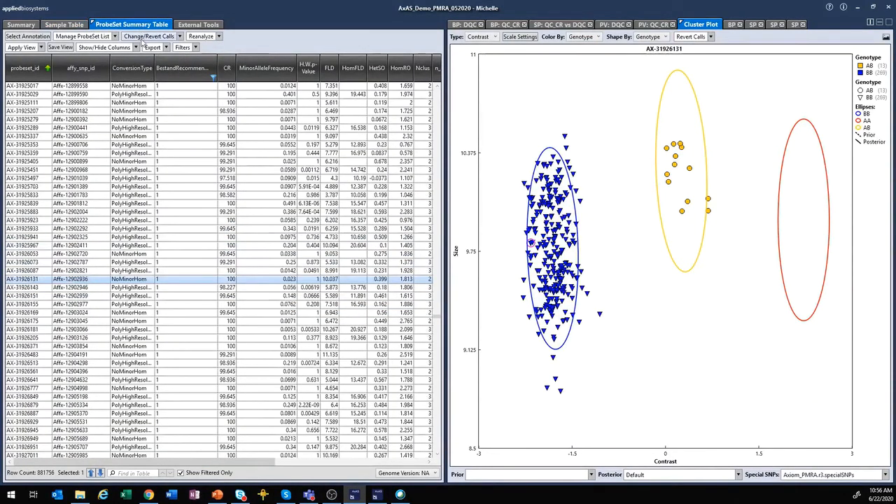
- Sort probesets by ConversionType and show the cluster plot for PolyHighResolution probeset AX-121374591
left_click(140, 77)
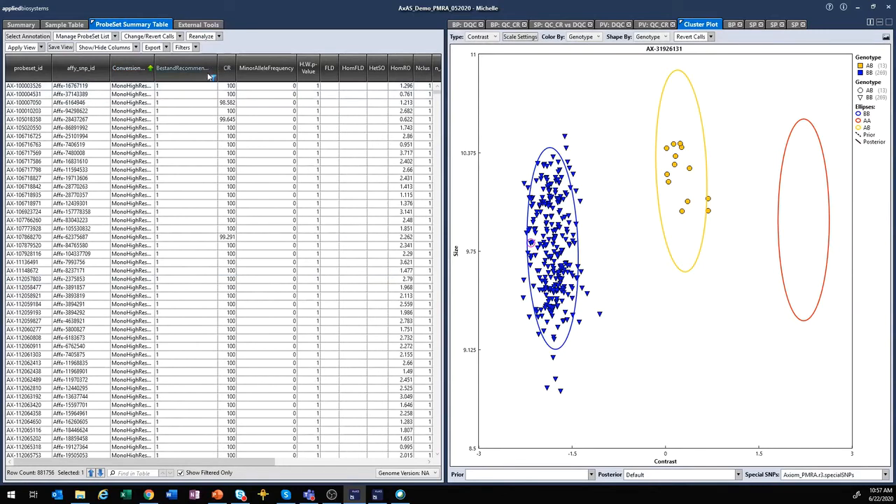
left_click(120, 100)
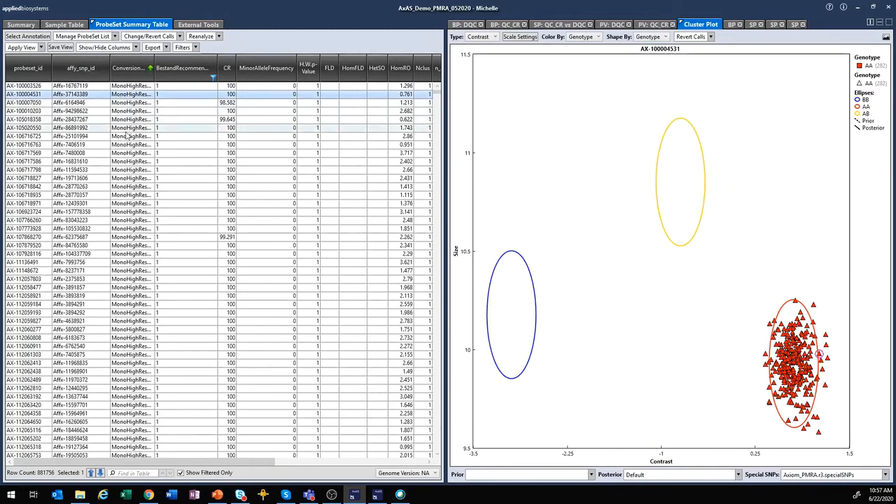
left_click(307, 129)
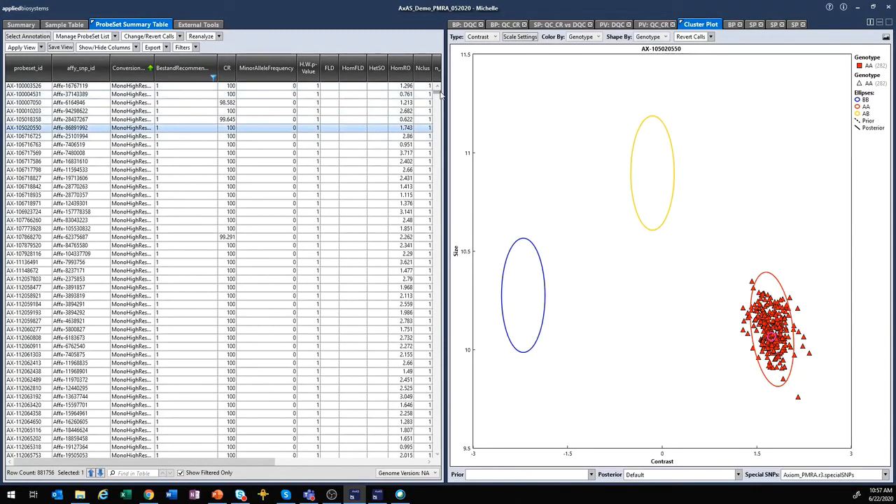
left_click_drag(441, 97, 445, 143)
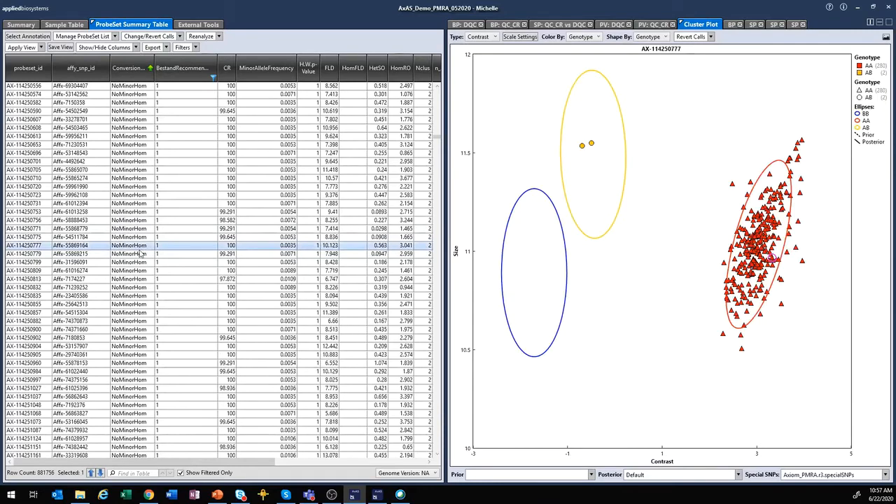
left_click_drag(437, 137, 443, 311)
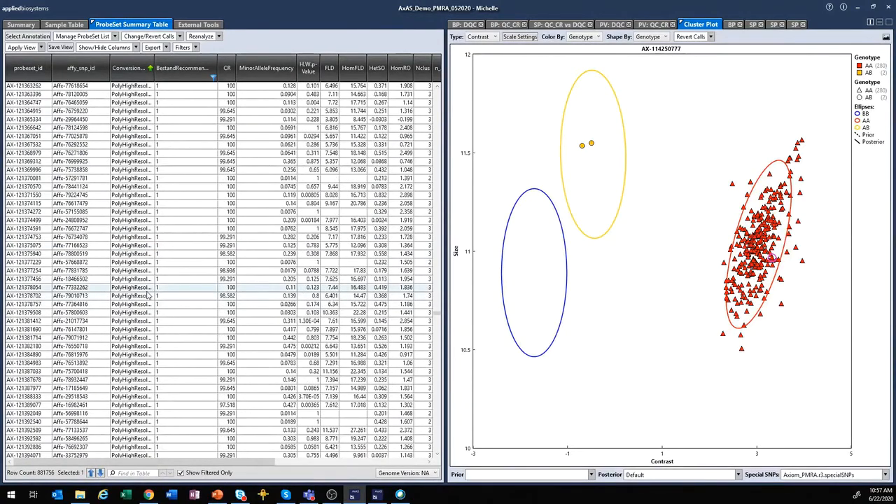
left_click(147, 288)
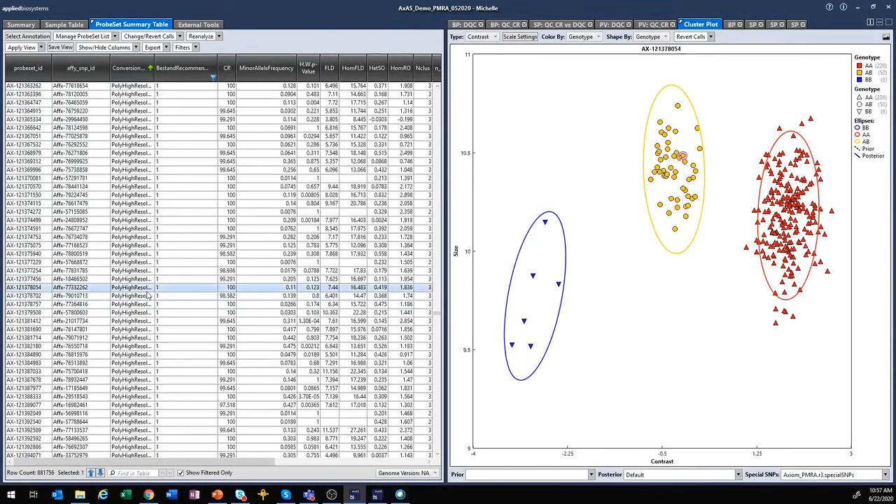
left_click(129, 227)
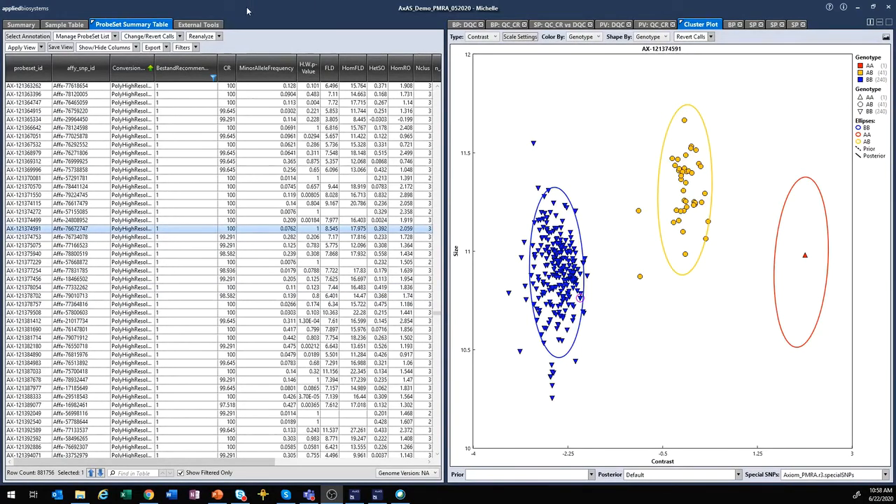
- Start a Cluster Plots to PDF report using random SNPs from the current table, SNP count 200
left_click(167, 48)
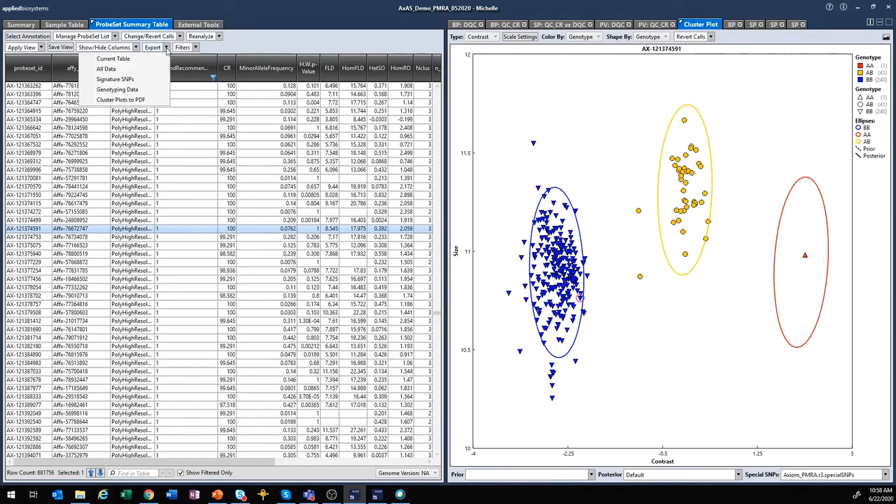
left_click(151, 100)
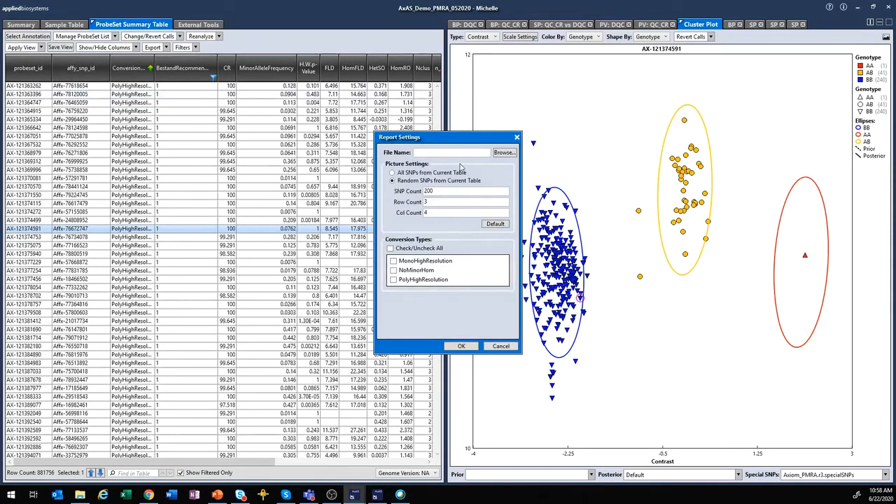
left_click(392, 179)
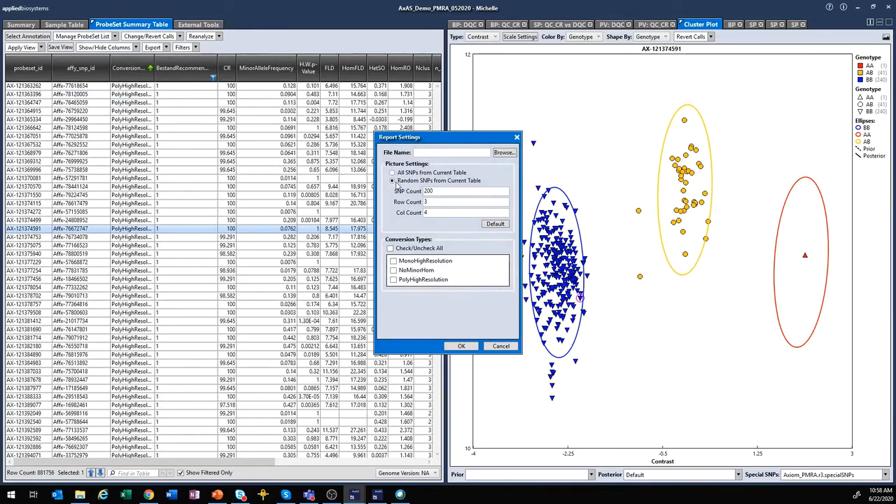
left_click_drag(445, 191, 415, 195)
- Clear the conversion-type checkboxes, include MonoHighResolution, then cancel the PDF report
left_click(389, 249)
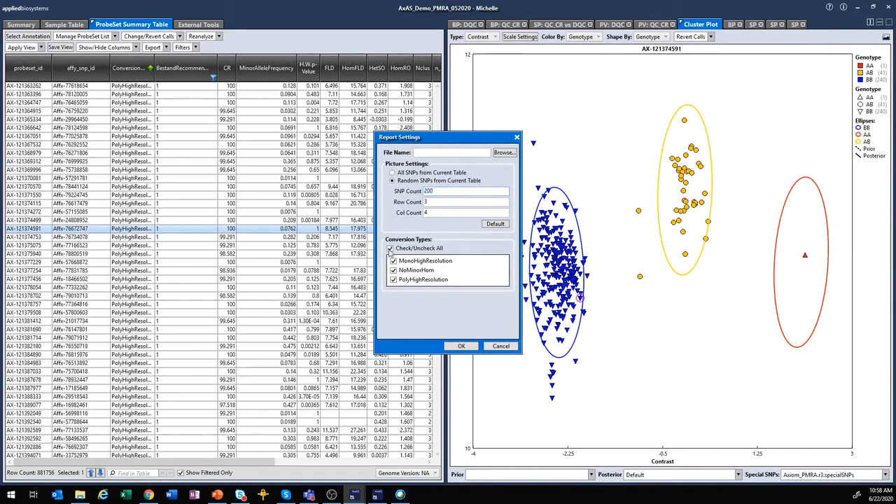
left_click(390, 249)
left_click(393, 279)
left_click(394, 270)
left_click(393, 261)
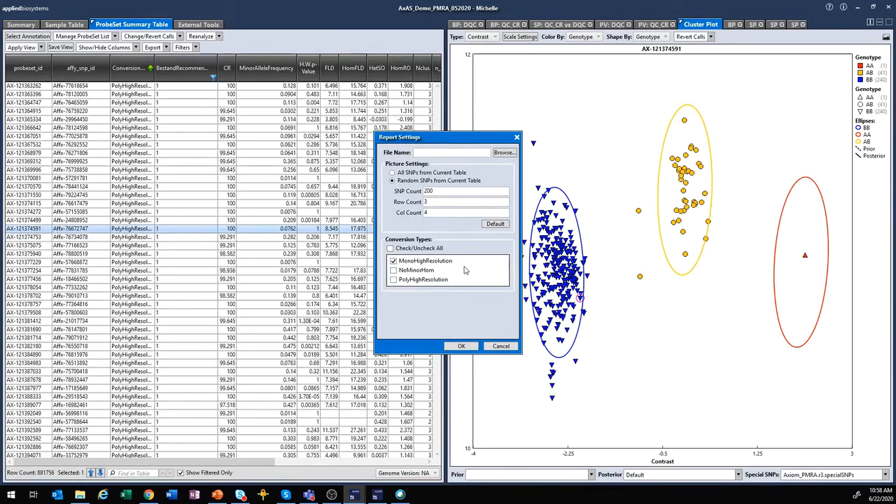
left_click(500, 346)
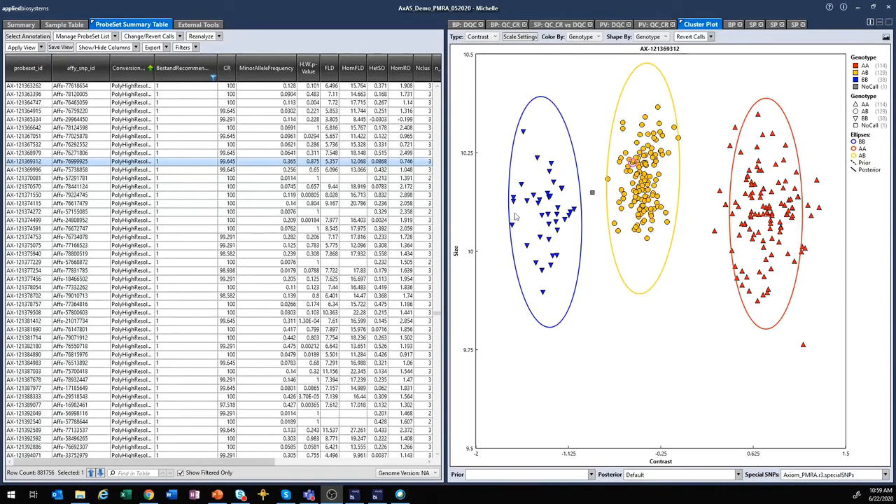
- Show the Change Call options (AA/AB/BB/NoCall/OTV) for the grey NoCall sample point
mouse_move(592, 194)
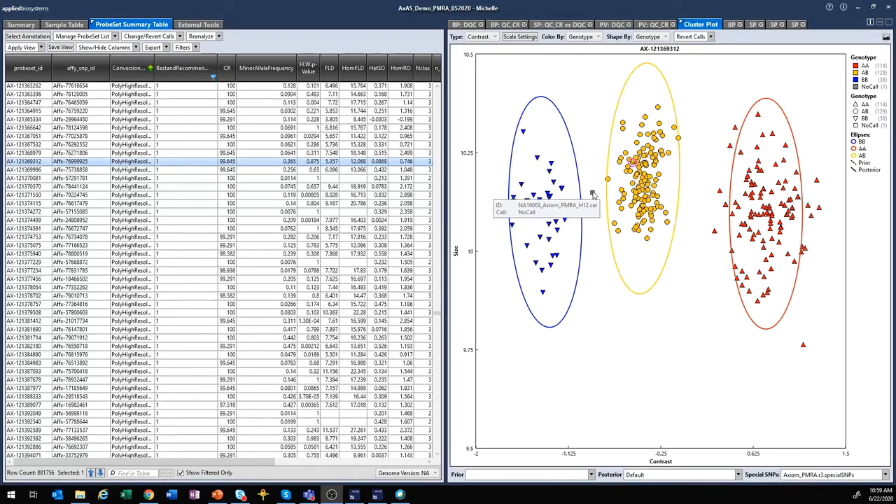
right_click(592, 194)
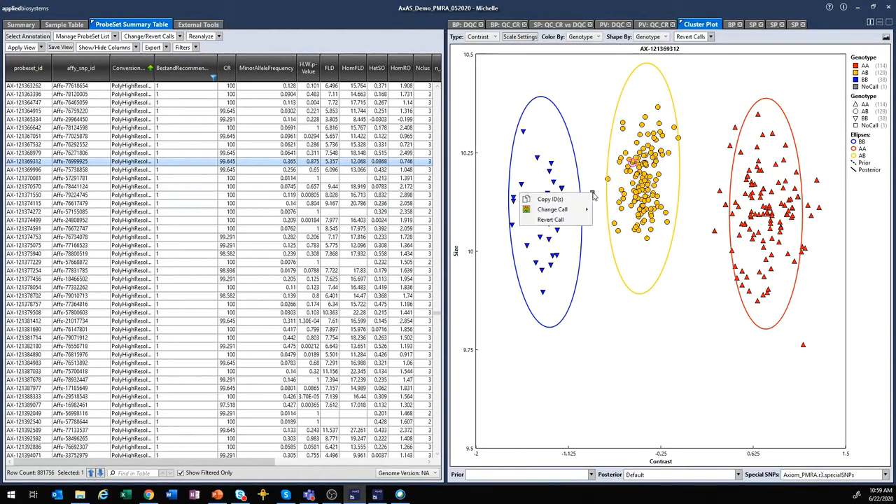
mouse_move(572, 213)
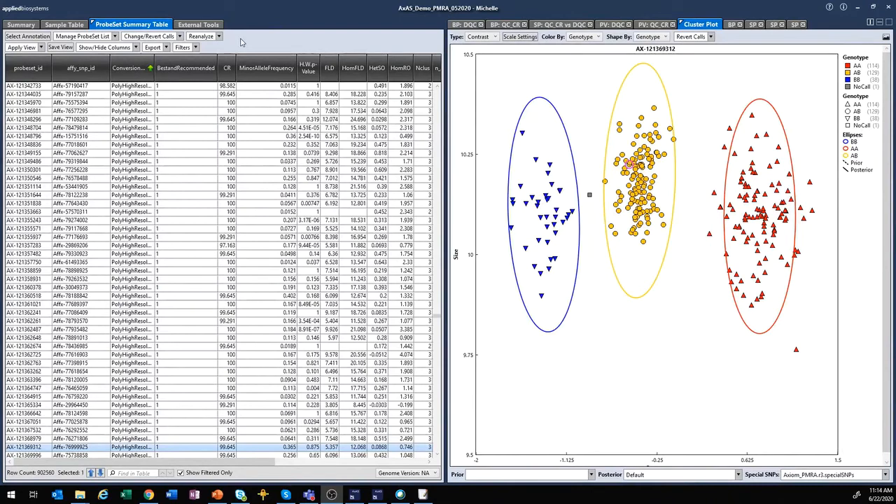
- Import the PMDAdemo.PS probeset list into the batch and filter the table by it
left_click(116, 37)
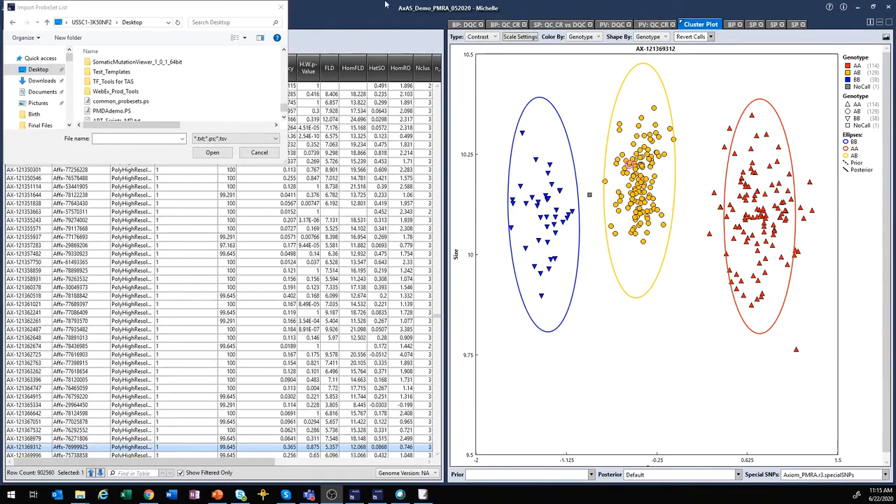
left_click(128, 111)
left_click(212, 153)
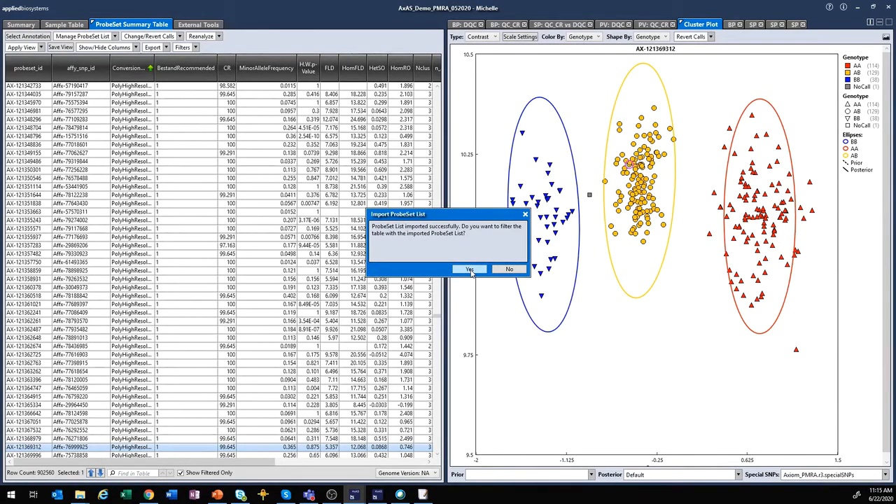
left_click(470, 270)
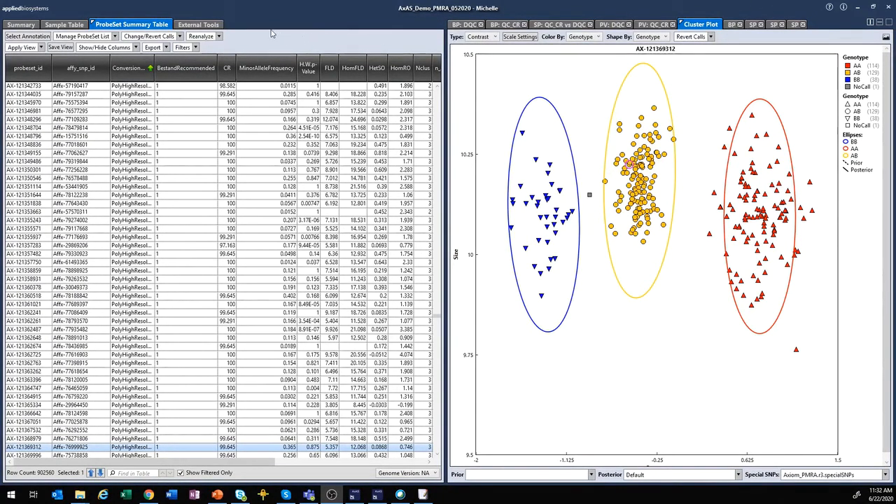
- Filter the BestandRecommended column to values containing 1, leaving 881756 probesets
right_click(207, 65)
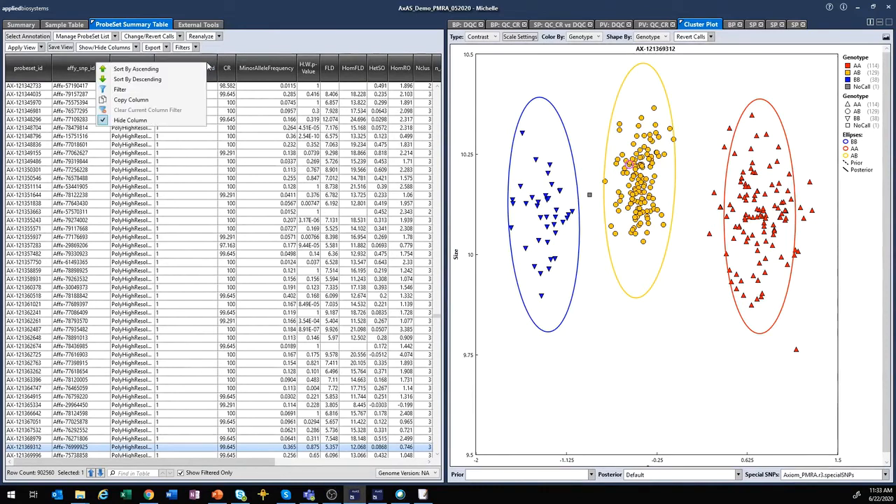
left_click(187, 90)
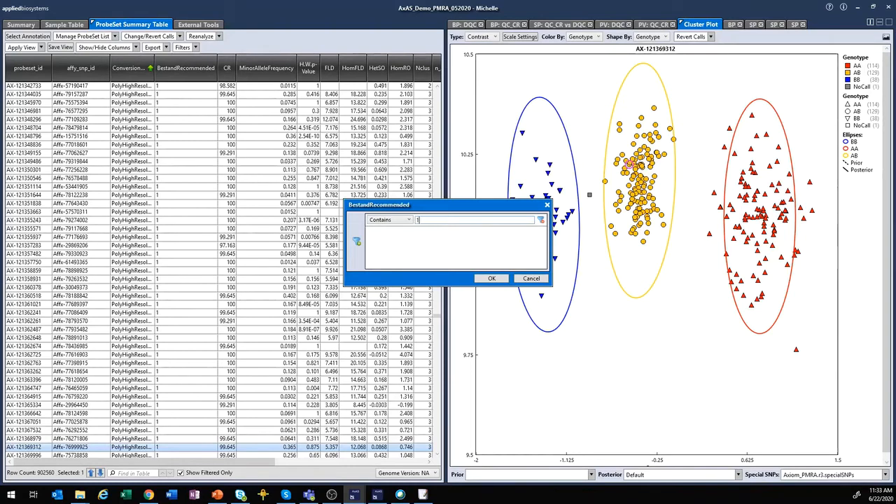
left_click(481, 279)
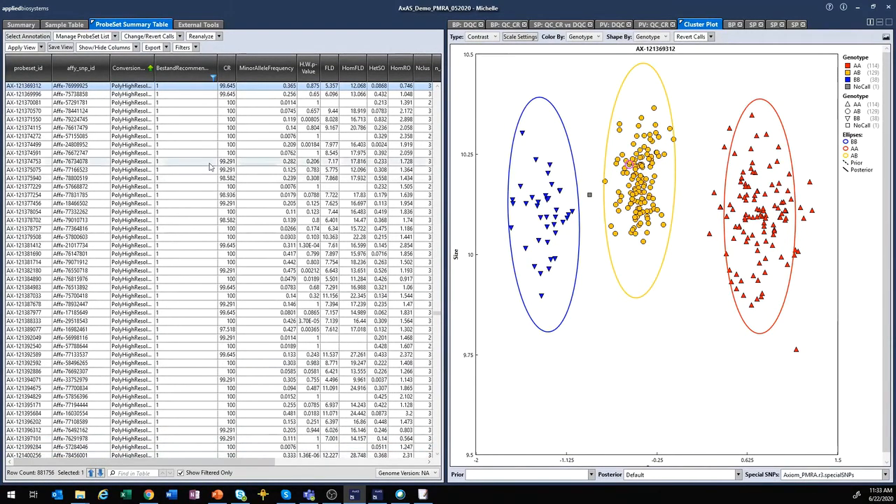
- Create a ProbeSet list named TEST from the 881756 filtered table rows
left_click(116, 39)
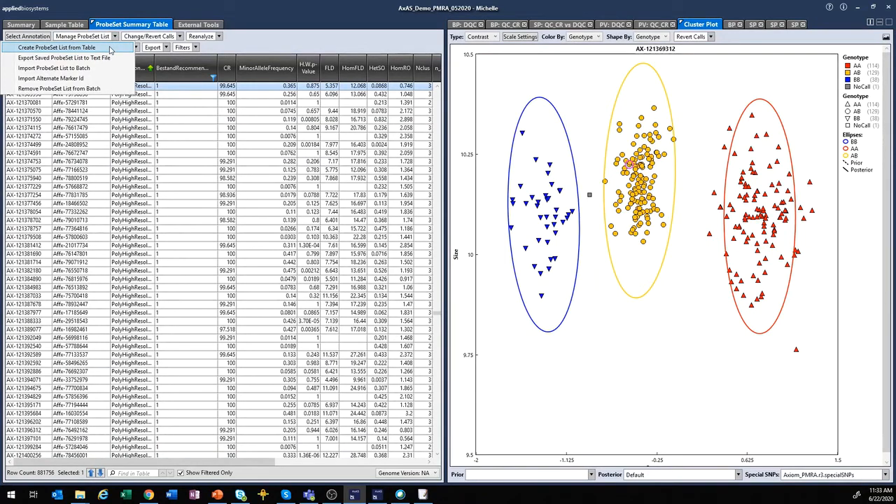
left_click(110, 47)
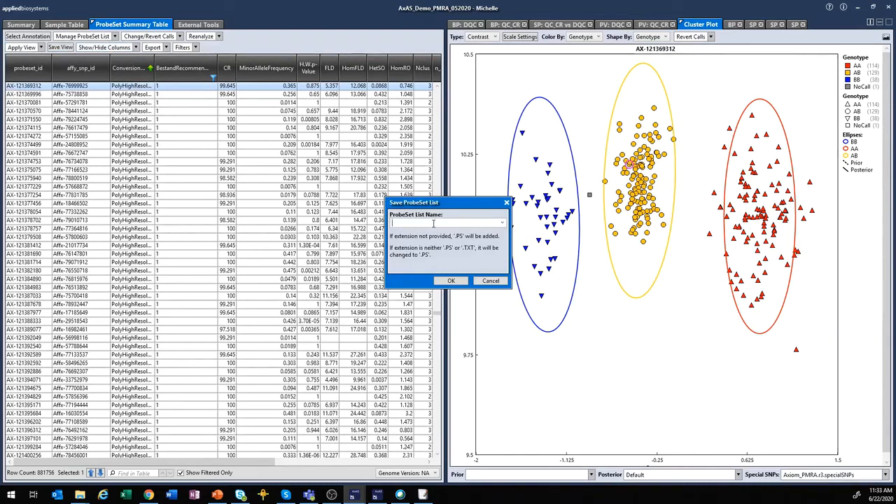
type("TEST")
left_click(452, 281)
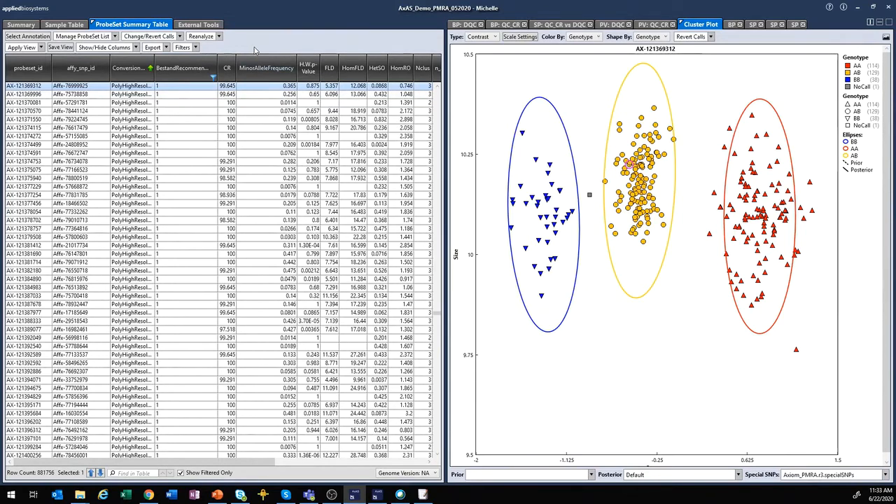
- Step through the BP box plot and the three SP scatter plots, ending on AT_S vs AT_B
left_click(115, 37)
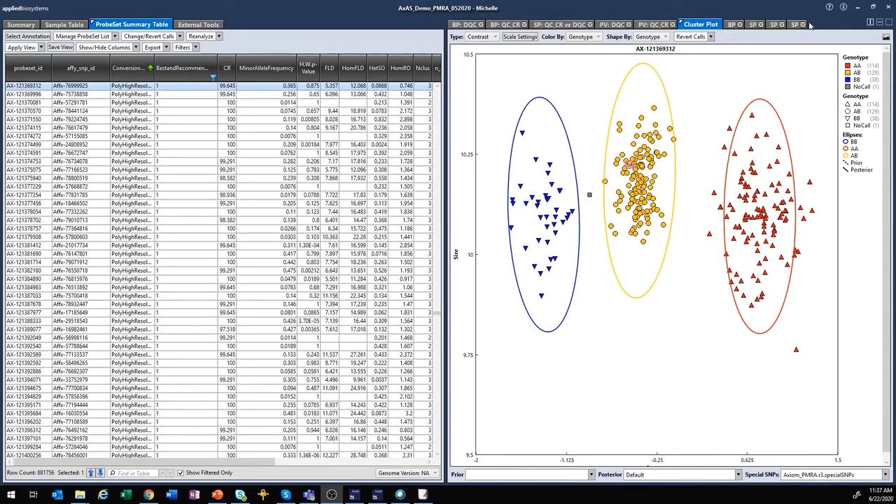
left_click(731, 25)
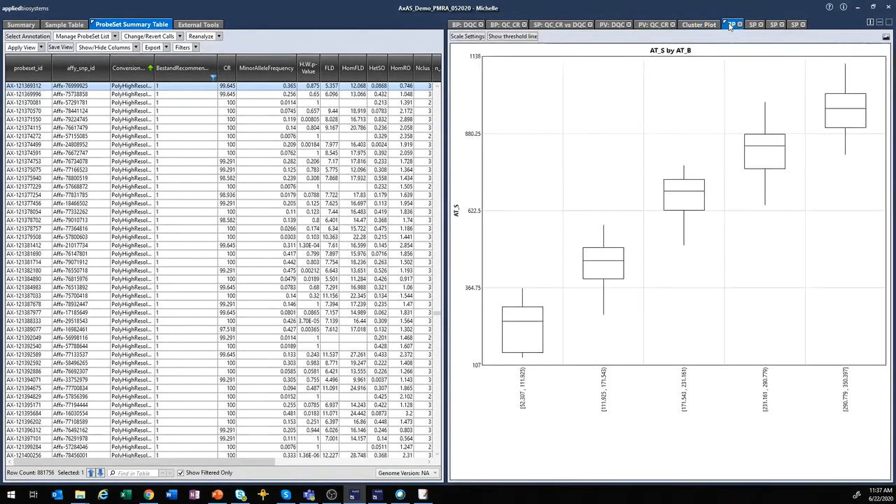
left_click(753, 25)
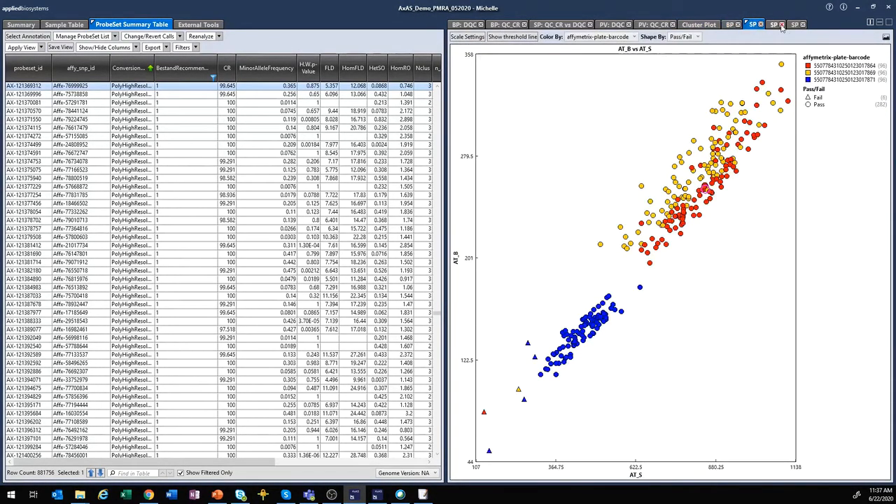
left_click(776, 25)
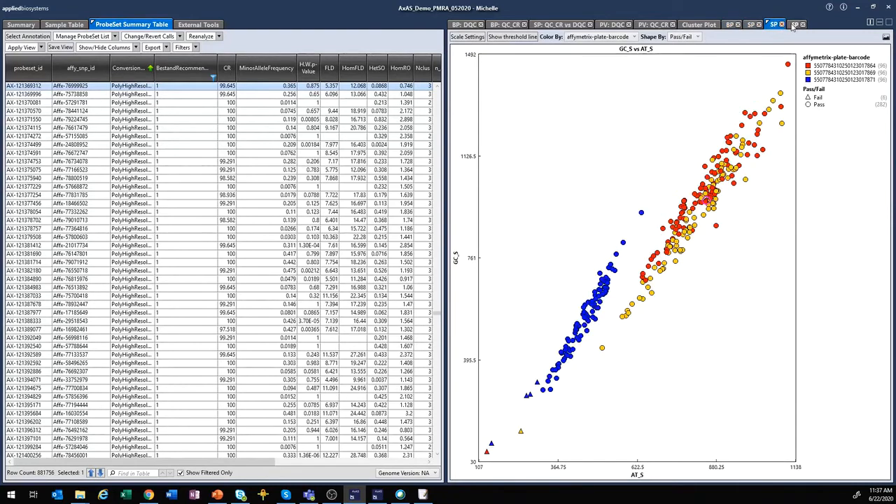
left_click(794, 25)
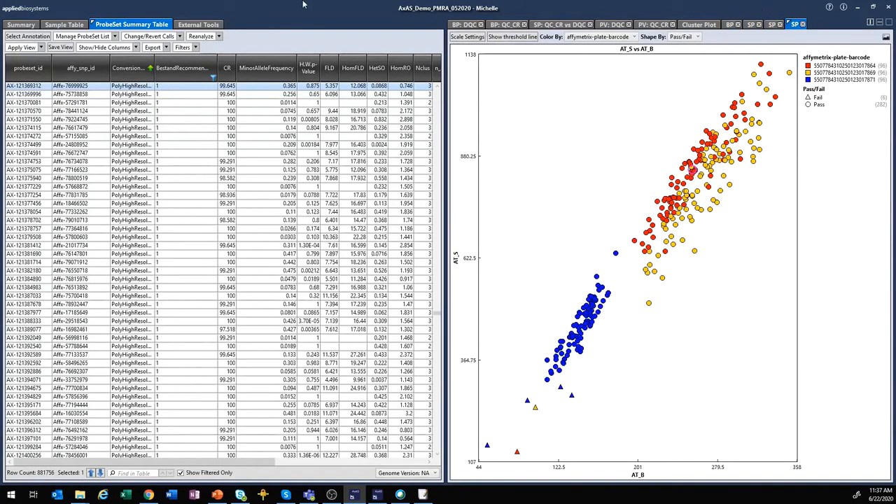
left_click(65, 26)
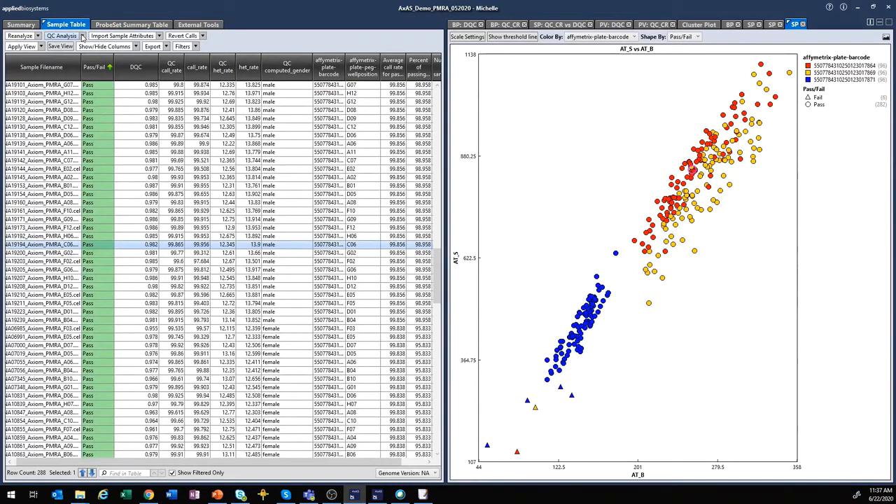
left_click(82, 35)
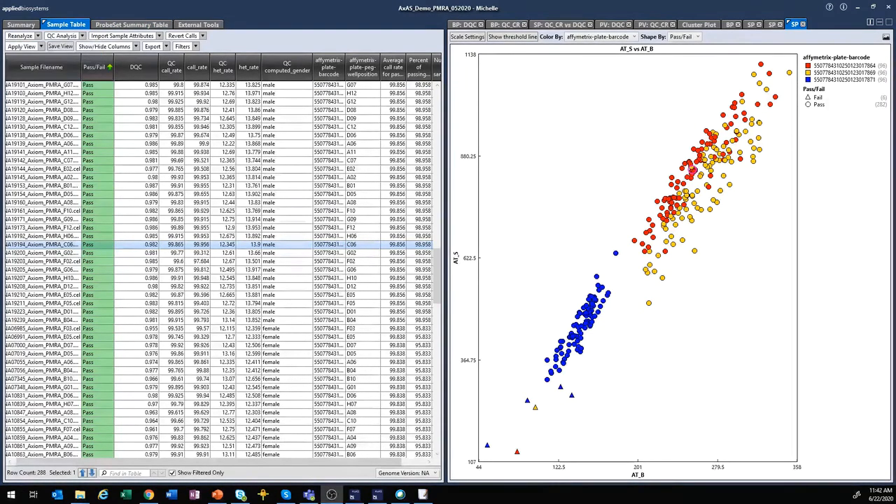
left_click(82, 35)
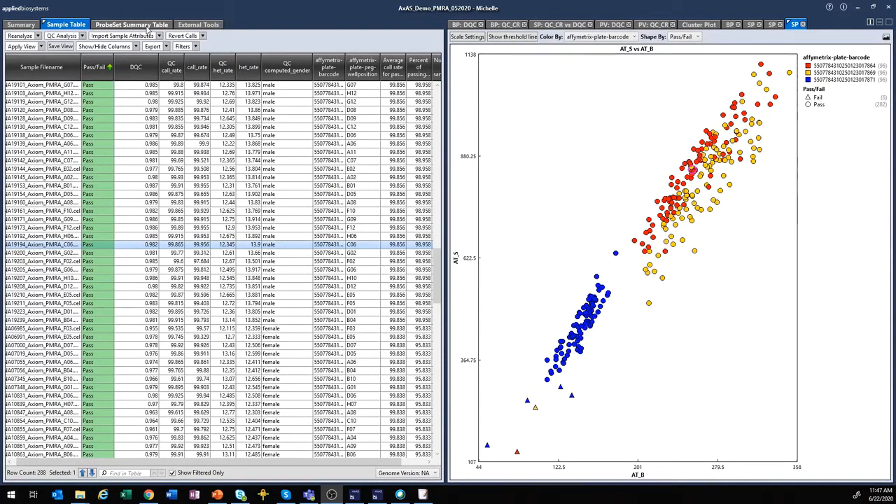
left_click(148, 25)
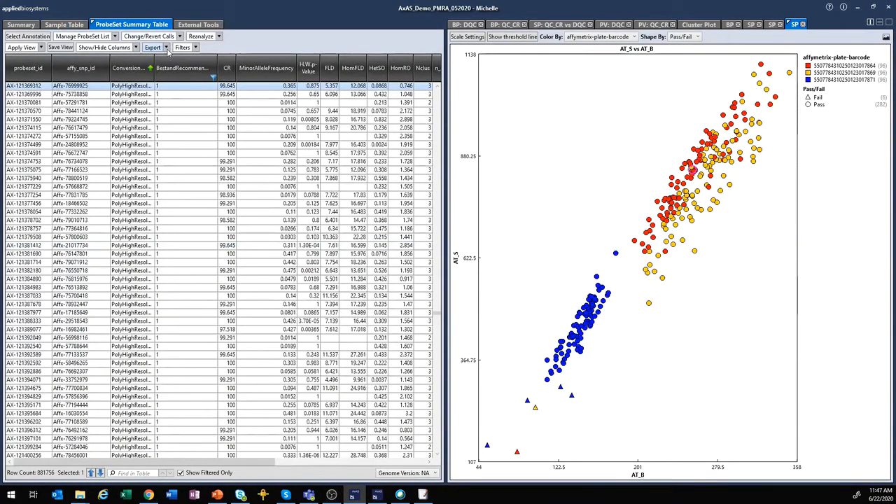
- Open the Genotyping Data export settings and browse for a ProbeSet list, cancelling the file picker
left_click(166, 47)
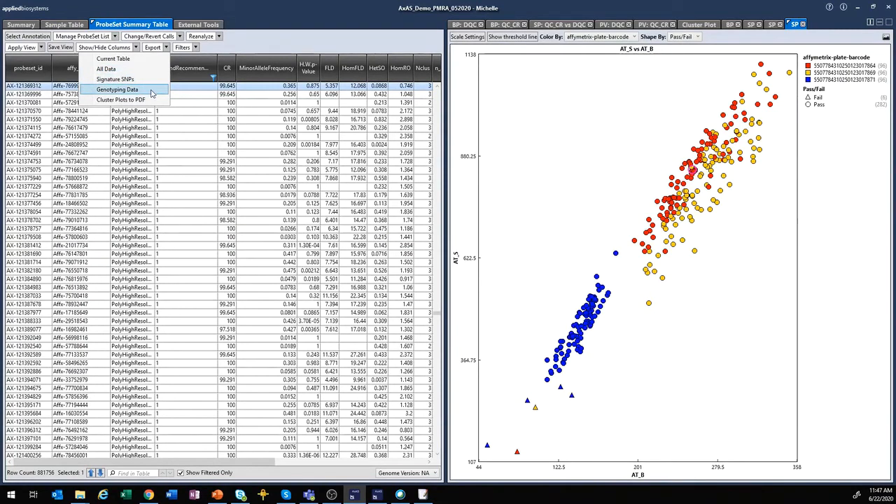
left_click(152, 93)
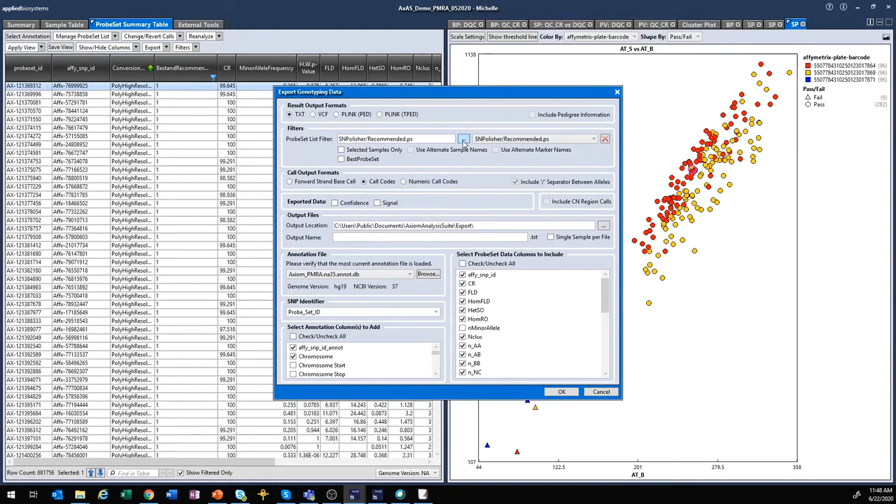
left_click(463, 140)
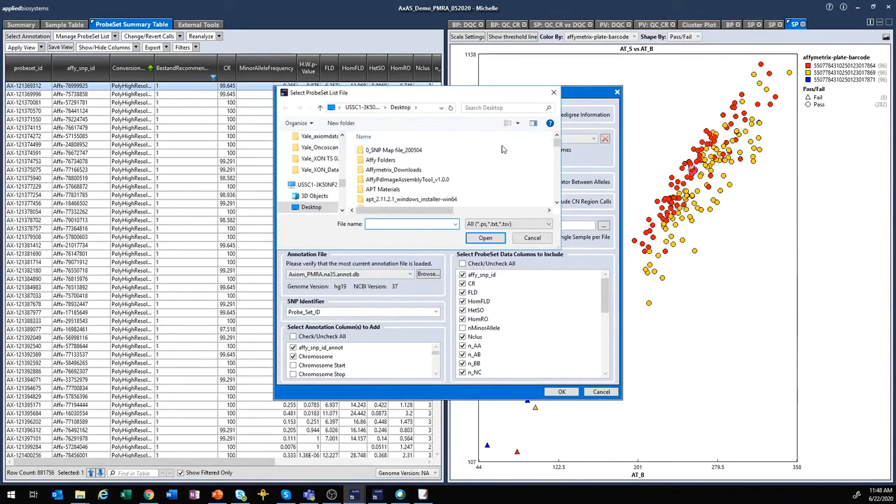
left_click(535, 238)
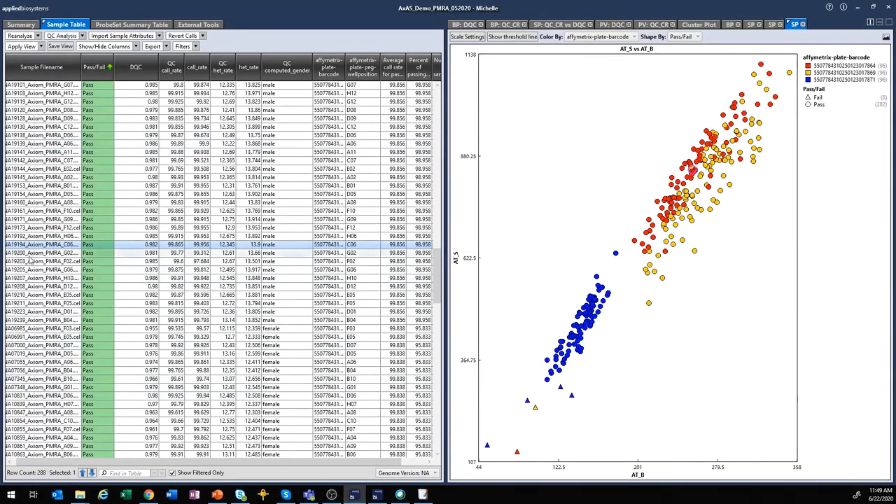
- Add samples D12, F03, F10 and E02 to the C06 selection and return to the ProbeSet Summary Table
left_click(33, 286, "ctrl")
left_click(42, 329, "ctrl")
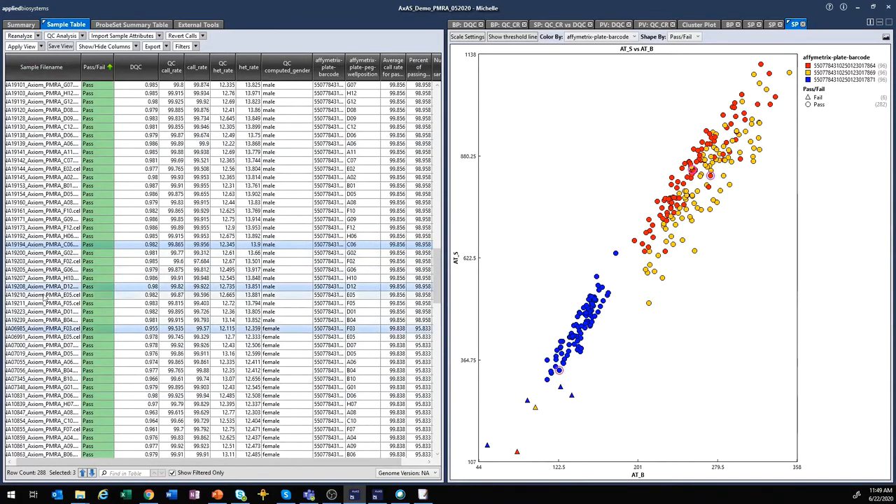
left_click(42, 211, "ctrl")
left_click(42, 168, "ctrl")
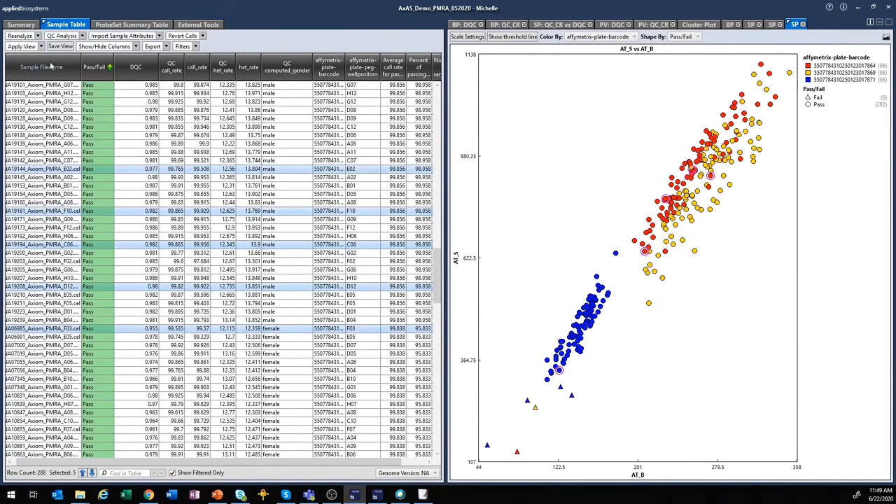
left_click(105, 26)
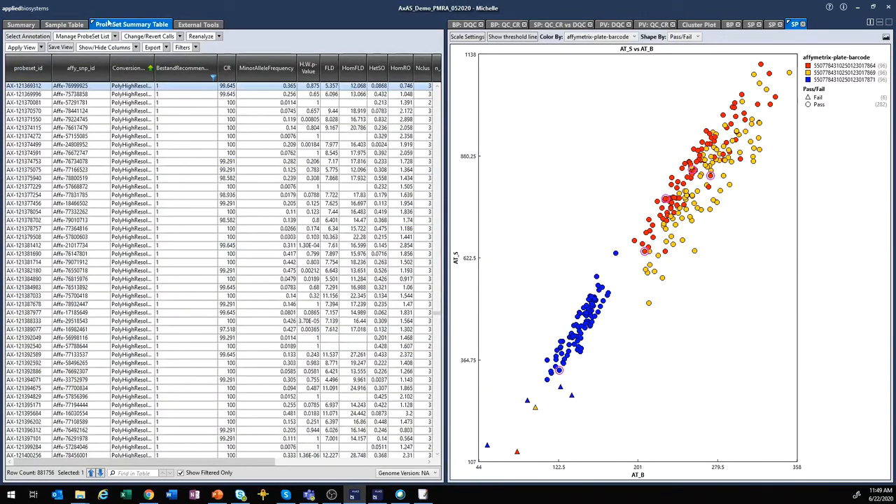
left_click(167, 48)
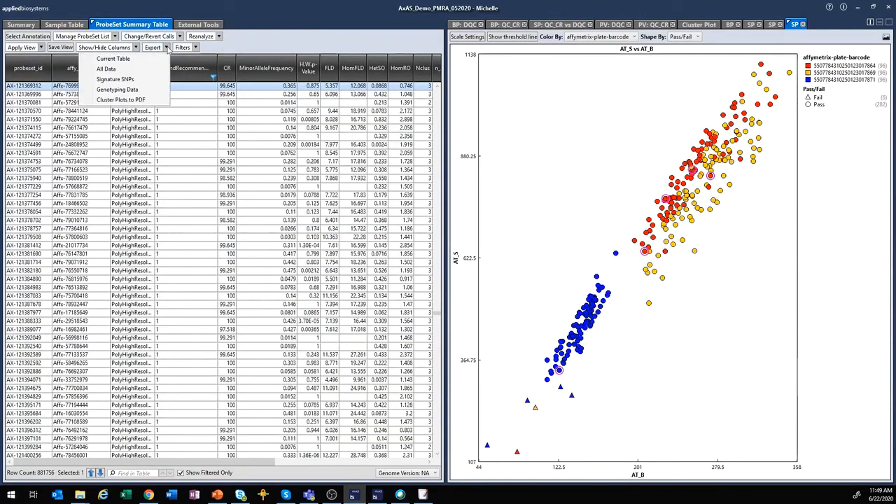
- Set the genotyping export to Recommended.ps, selected samples only, output name TEST
left_click(154, 91)
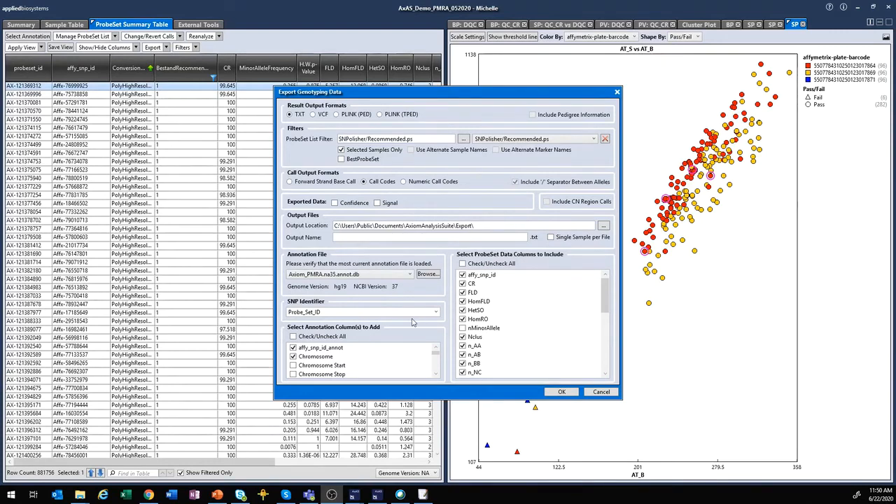
mouse_move(436, 352)
left_mouse_down()
mouse_move(437, 373)
mouse_move(439, 357)
left_mouse_up()
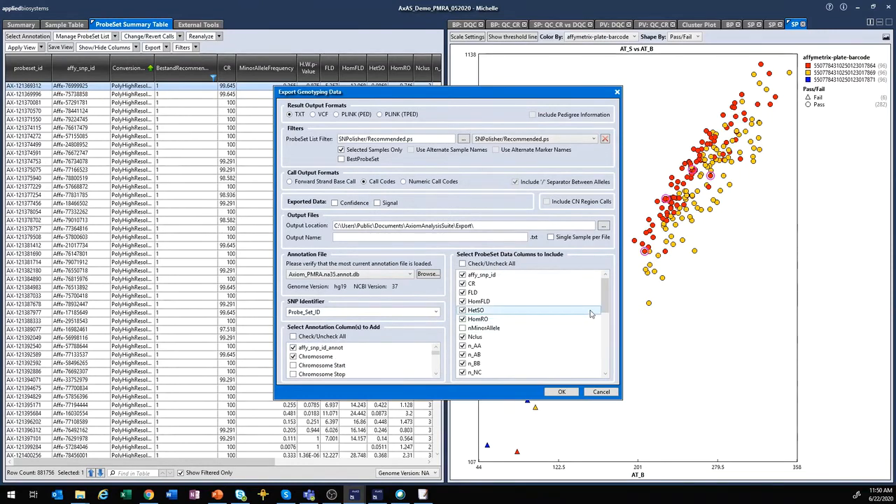
left_click_drag(606, 300, 599, 362)
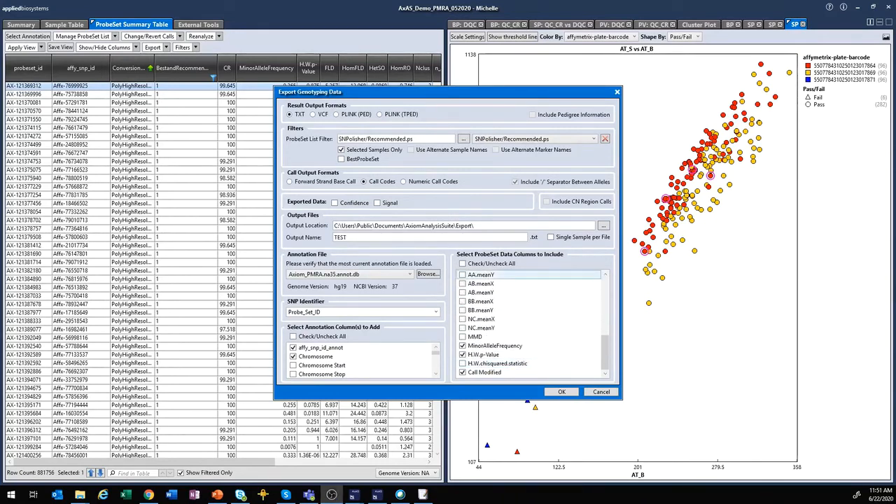